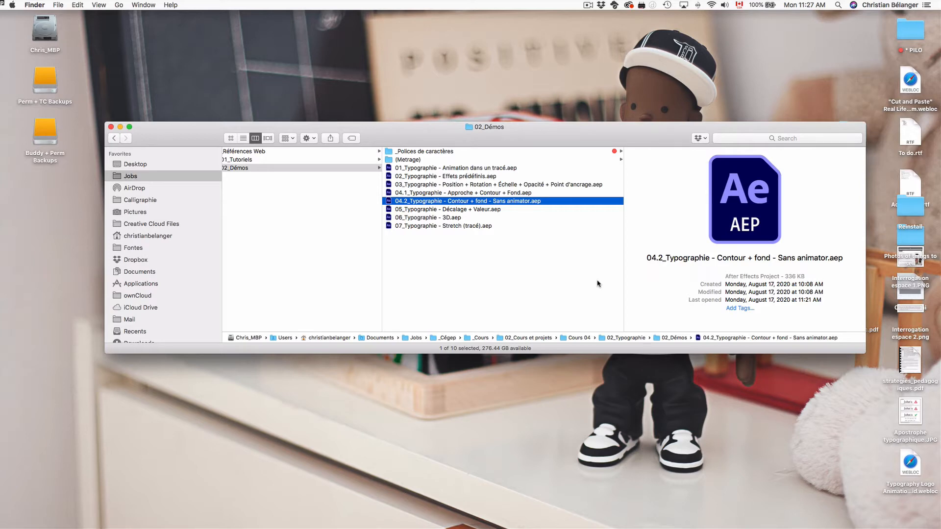
Open the project 04.2_Typographie - Contour + fond - Sans animator.aep and preview the composition 03_Mots - Avec animator (compliqué).
key("super+o")
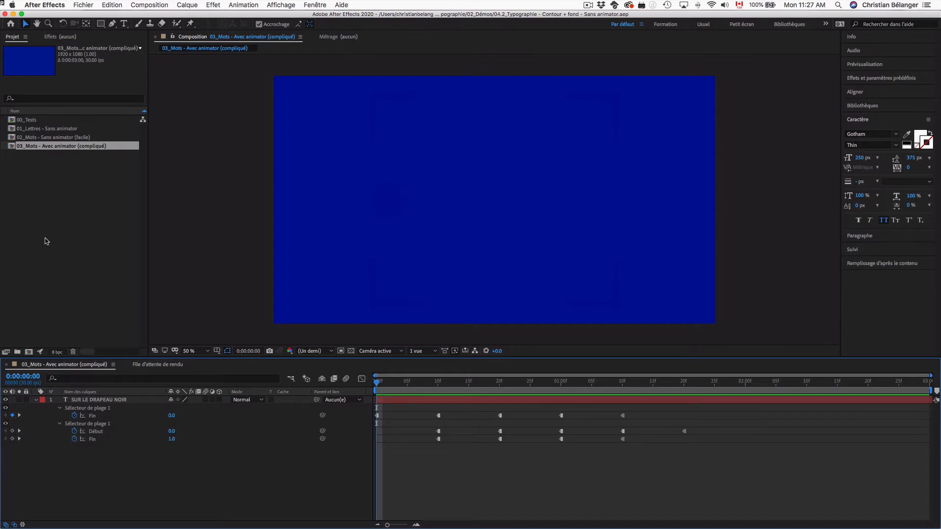
key("space")
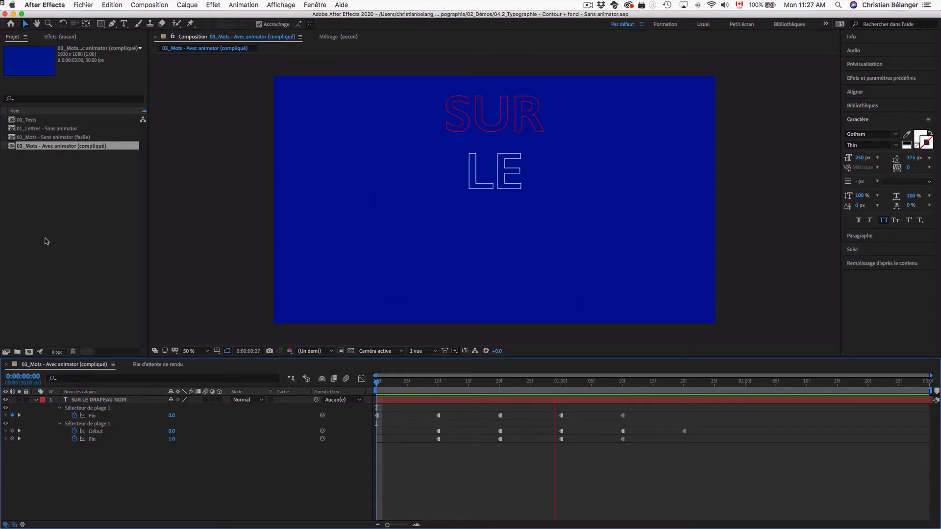
key("space")
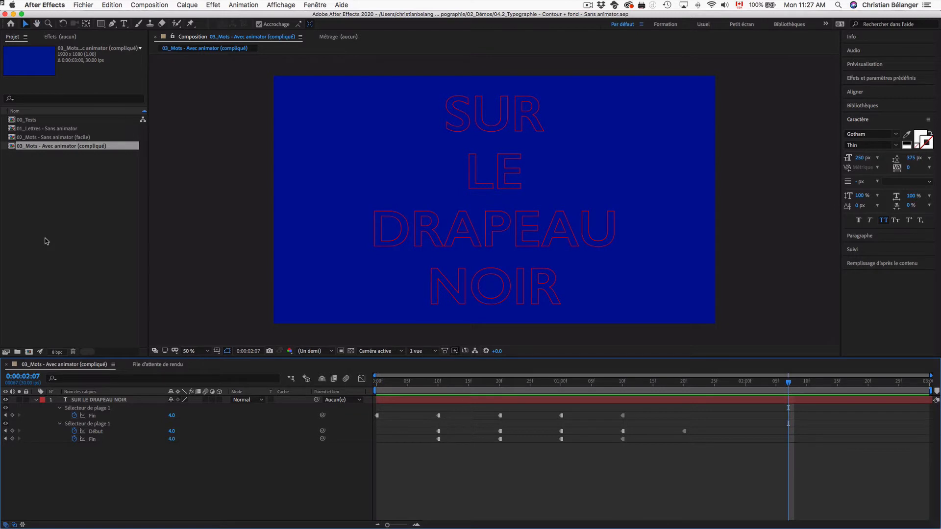
Expand the SUR LE DRAPEAU NOIR layer's text properties to examine its Opacité du contour and Couleur du contour animators.
left_click(37, 400)
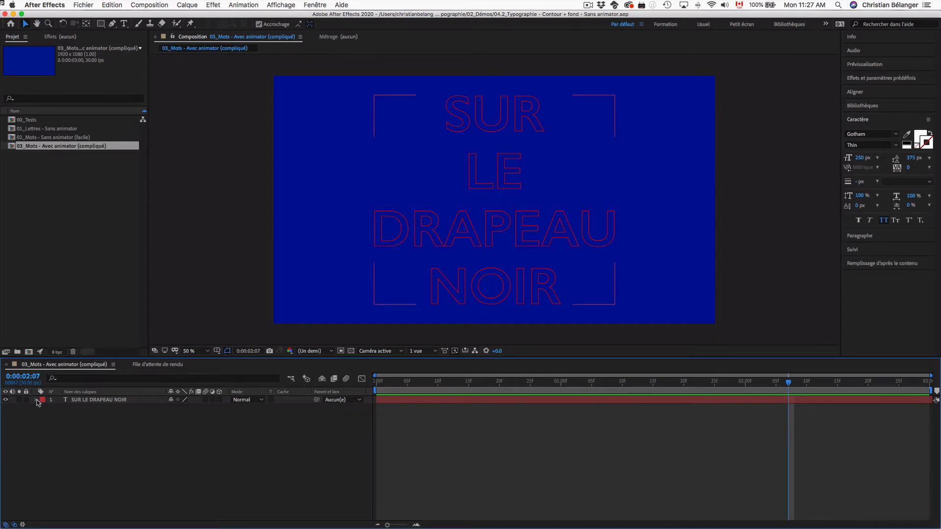
left_click(37, 399)
left_click(44, 408)
left_click(44, 408)
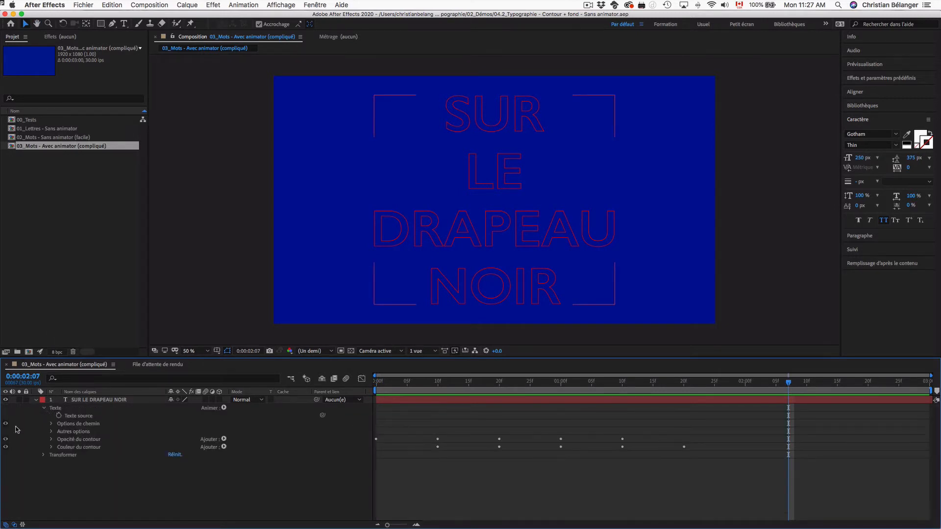
left_click(84, 440)
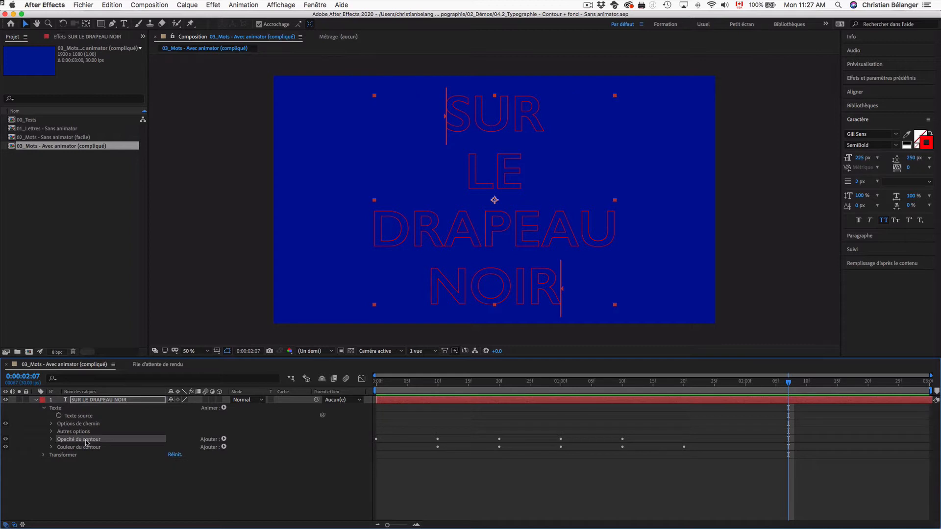
left_click(85, 449)
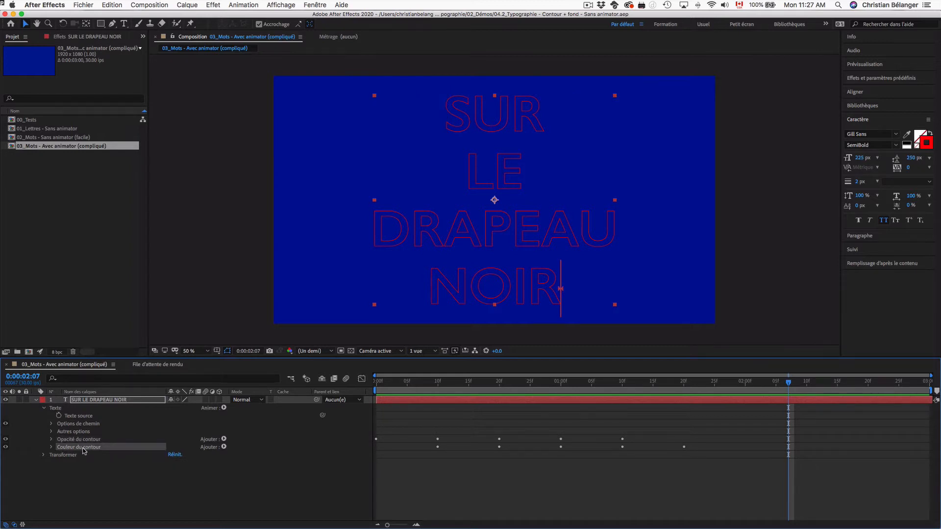
left_click(71, 409)
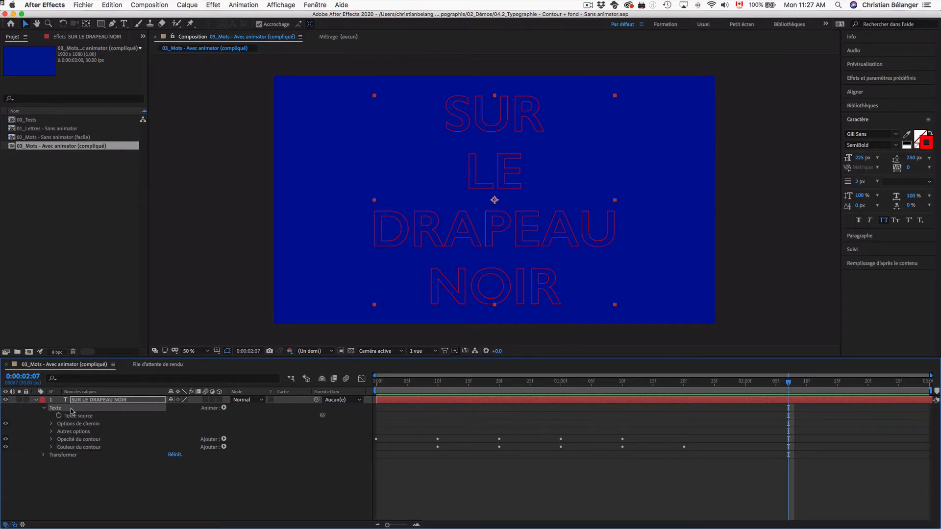
Look through the text properties that can be animated, including the Couleur du contour options.
left_click(224, 407)
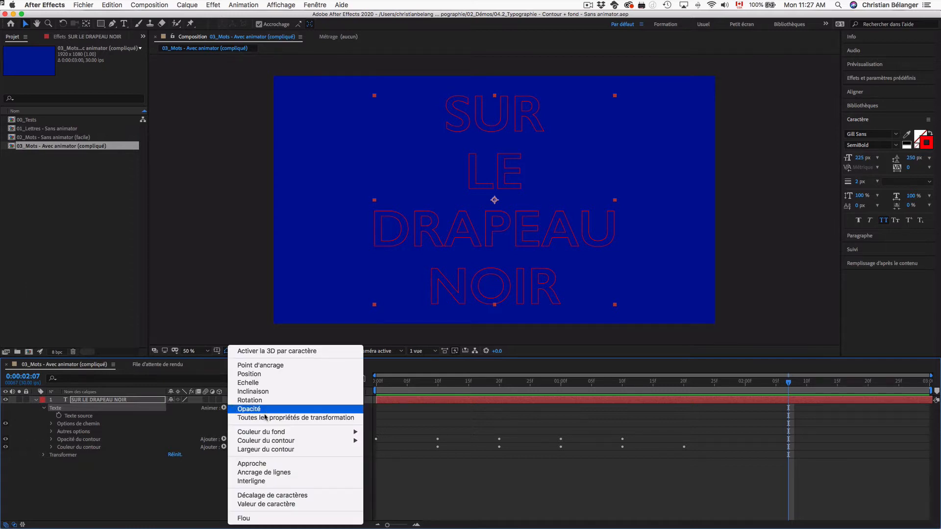
mouse_move(271, 442)
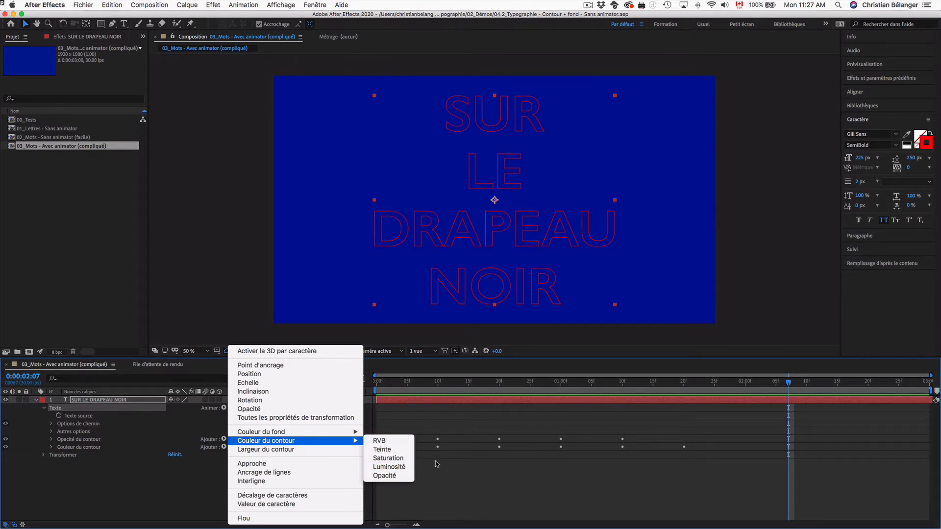
left_click(441, 474)
Show only the layer's keyframed properties and play the word animation from the beginning.
key("u")
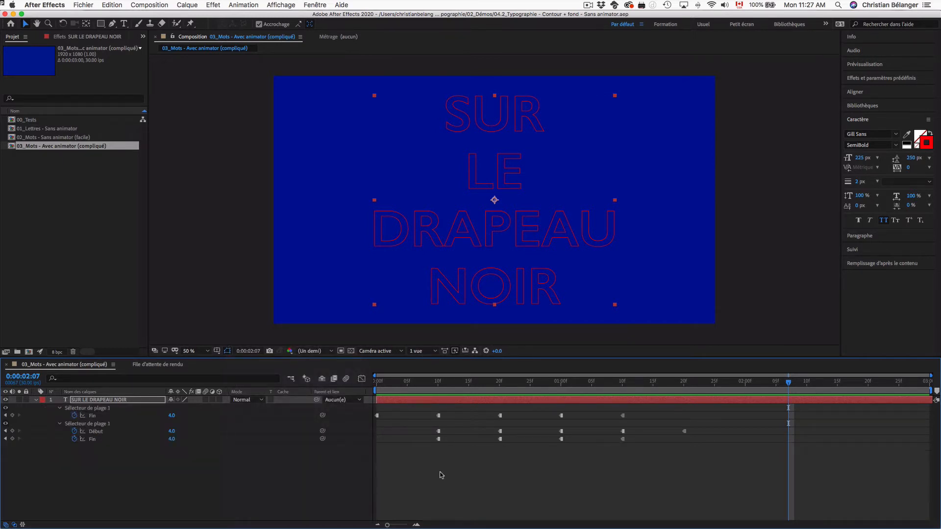
key("Home")
key("space")
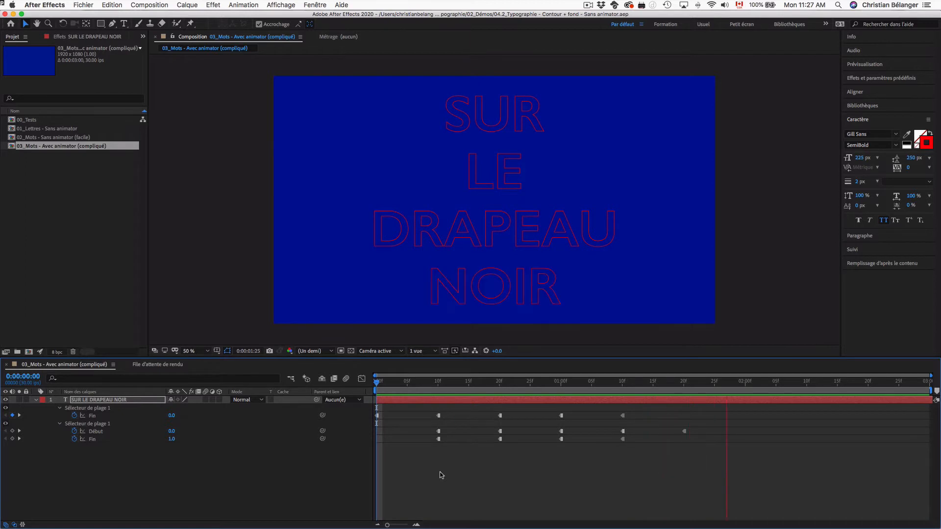
key("space")
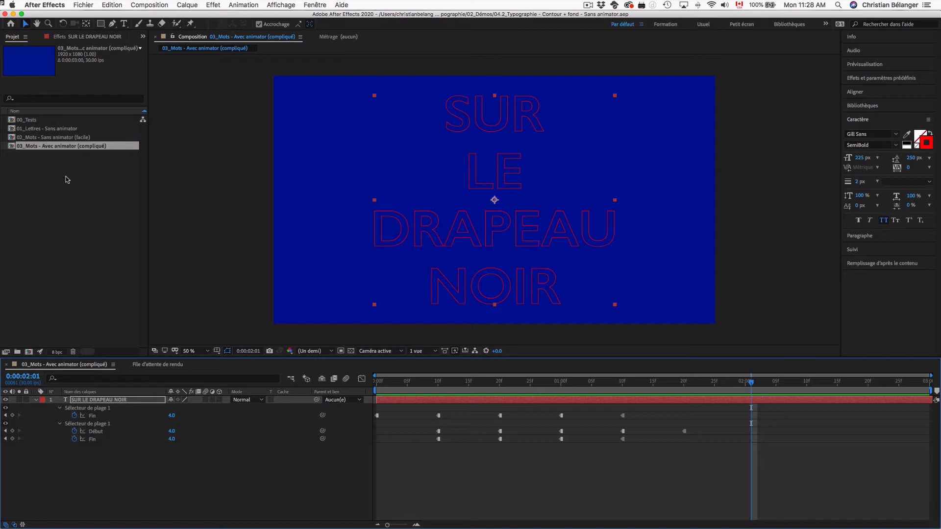
Open the composition 02_Mots - Sans animator (facile) and preview its animation.
double_click(81, 138)
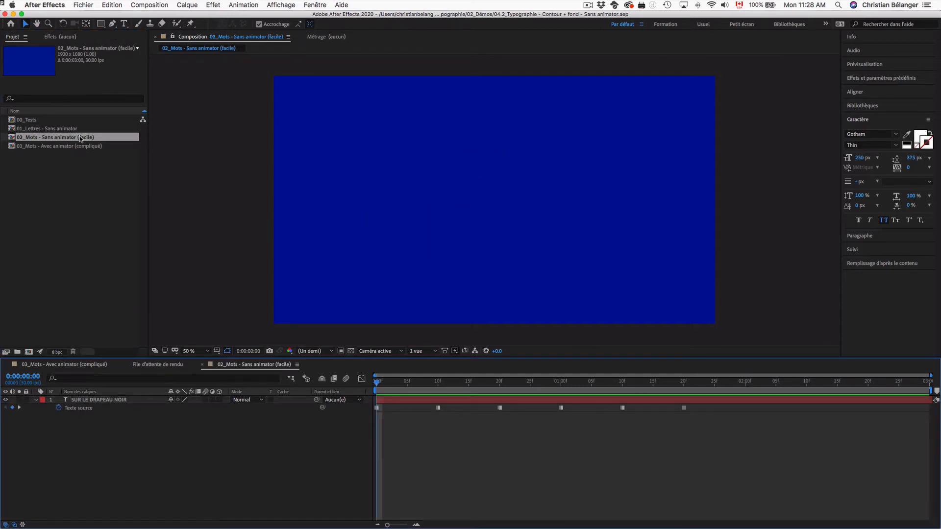
key("space")
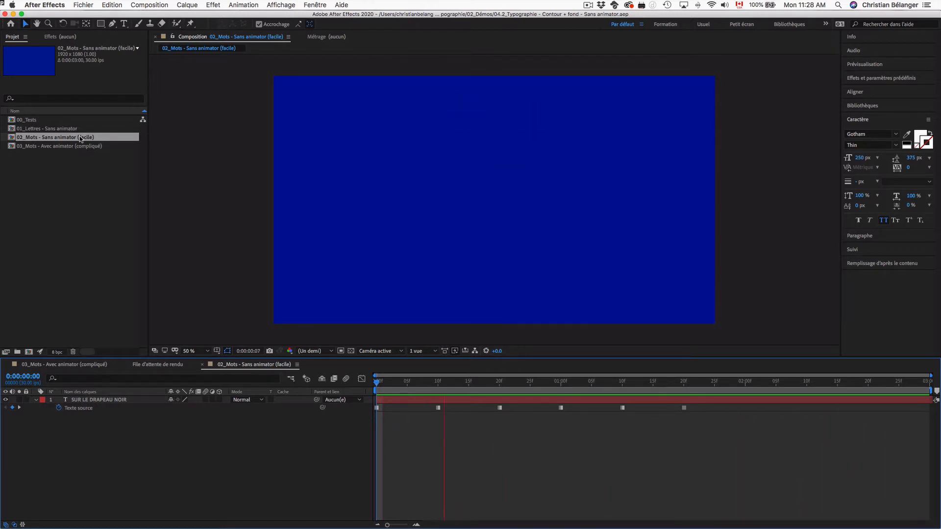
key("space")
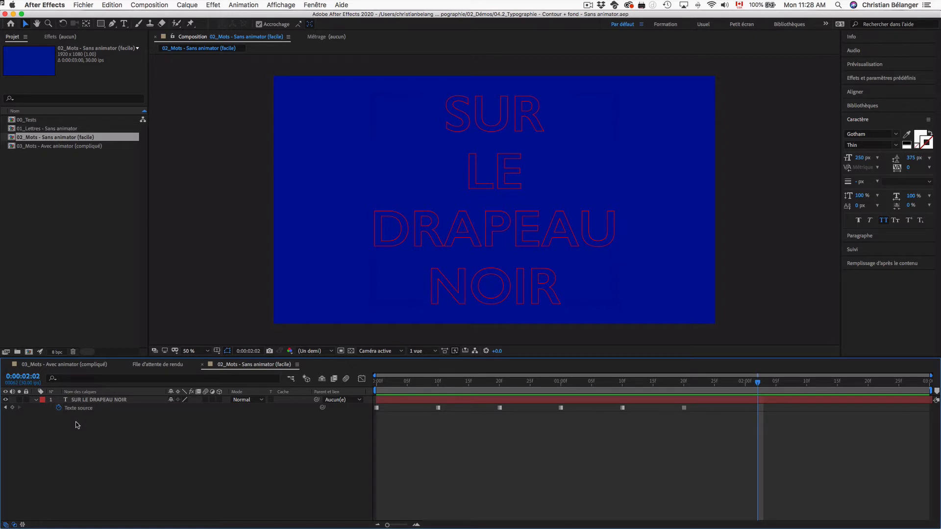
Open the 00_Tests composition and create a text layer reading "qqch".
double_click(34, 120)
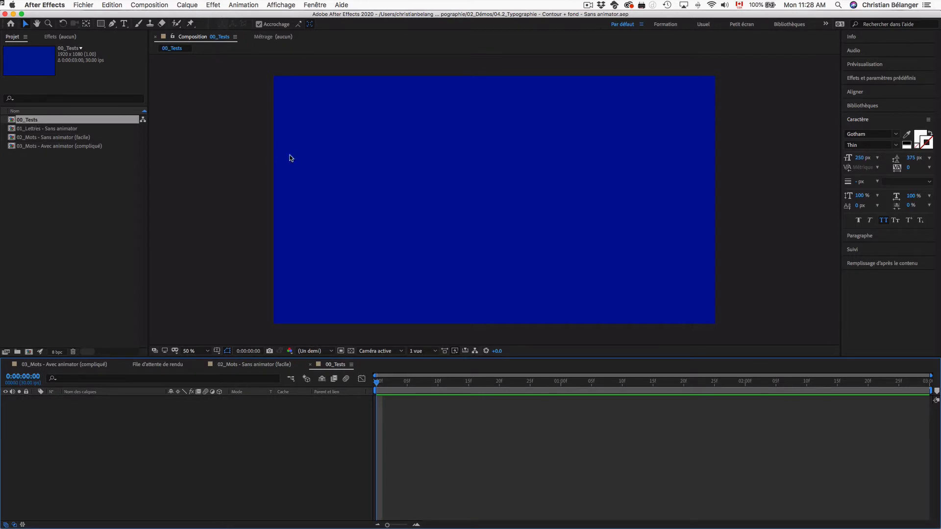
key("super+t")
left_click(406, 195)
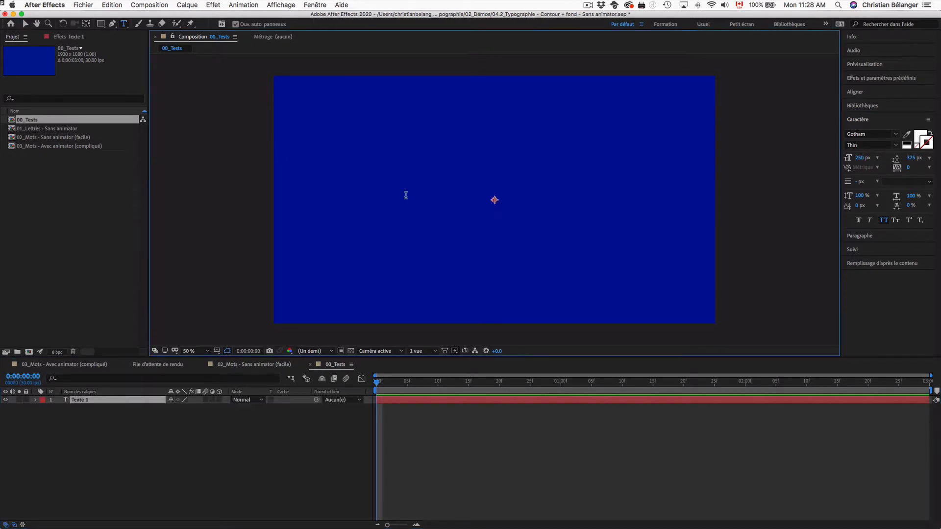
type("qqch")
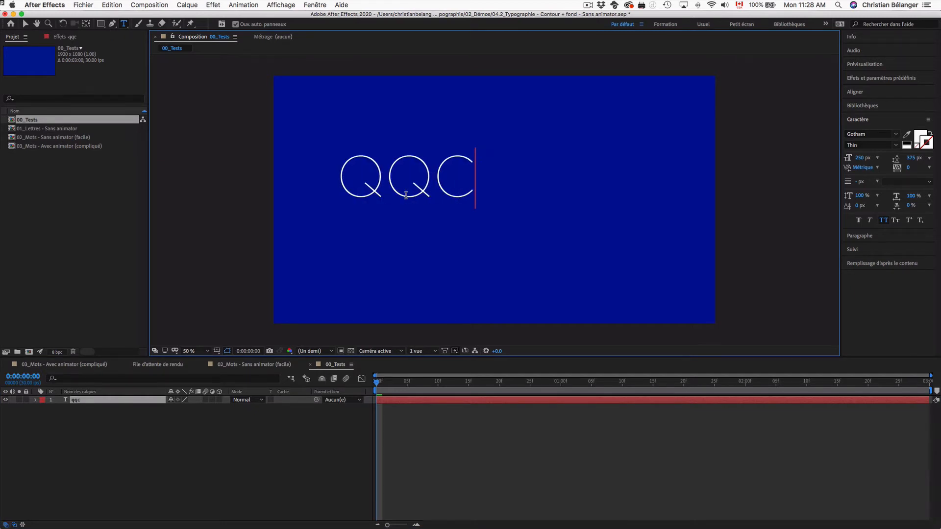
Set the font size of the whole QQCH text to 150 px.
key("super+a")
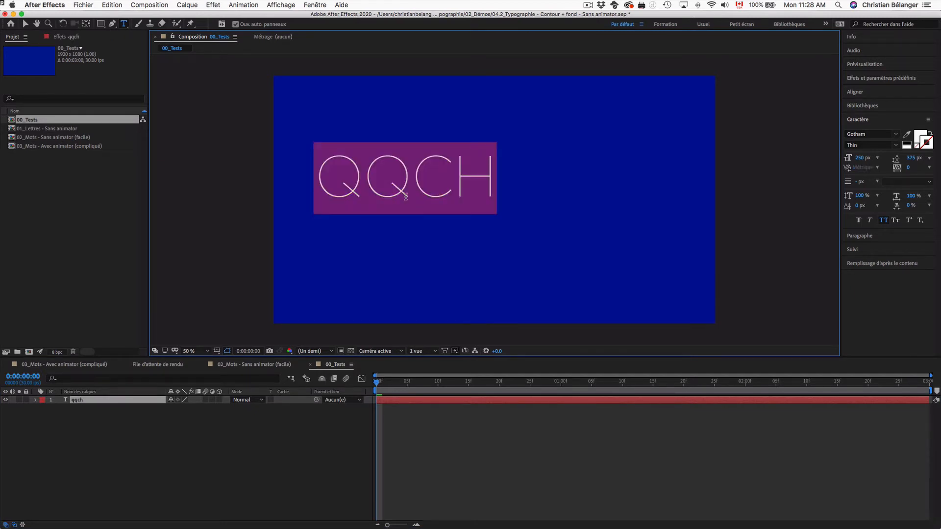
left_click(861, 158)
type("1")
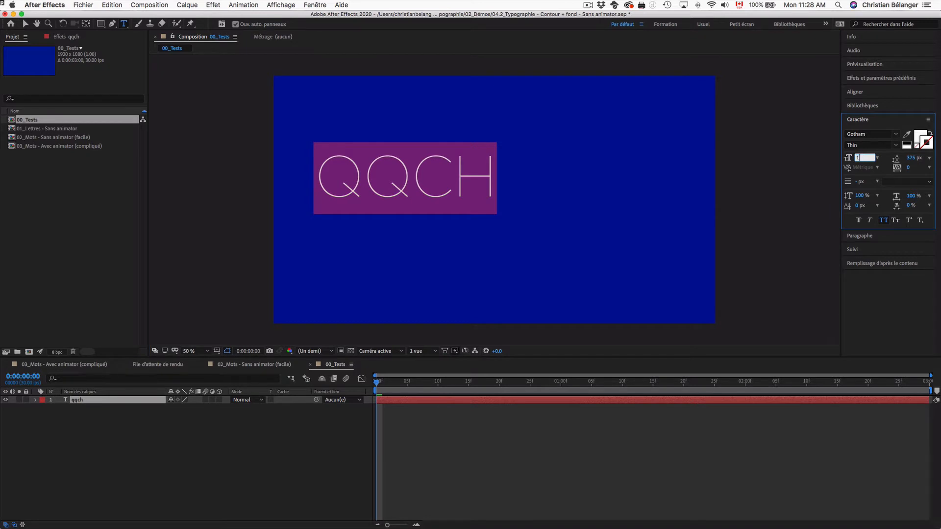
type("50")
key("Return")
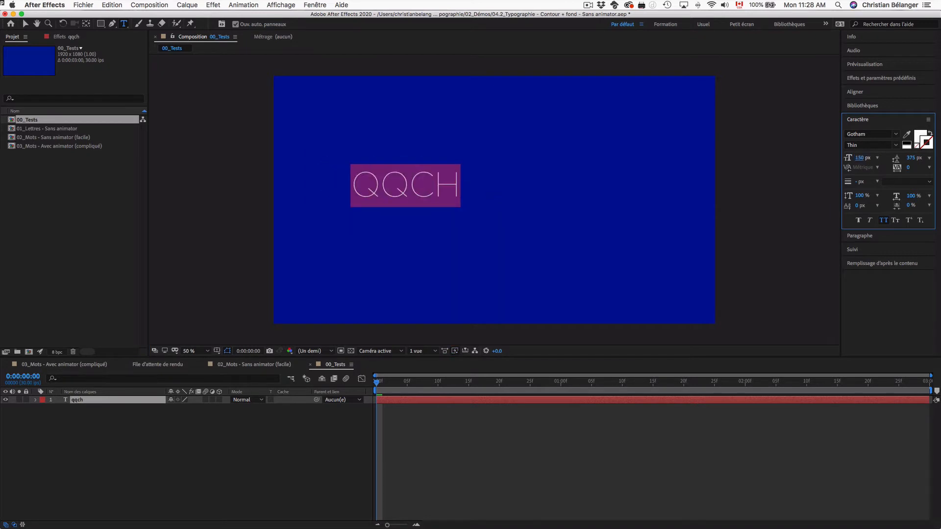
left_click(895, 145)
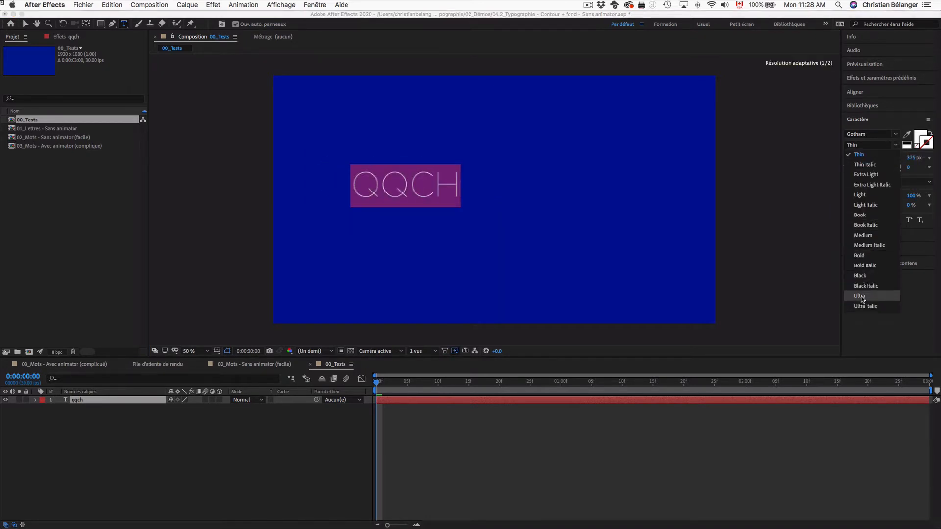
left_click(865, 255)
key("super+z")
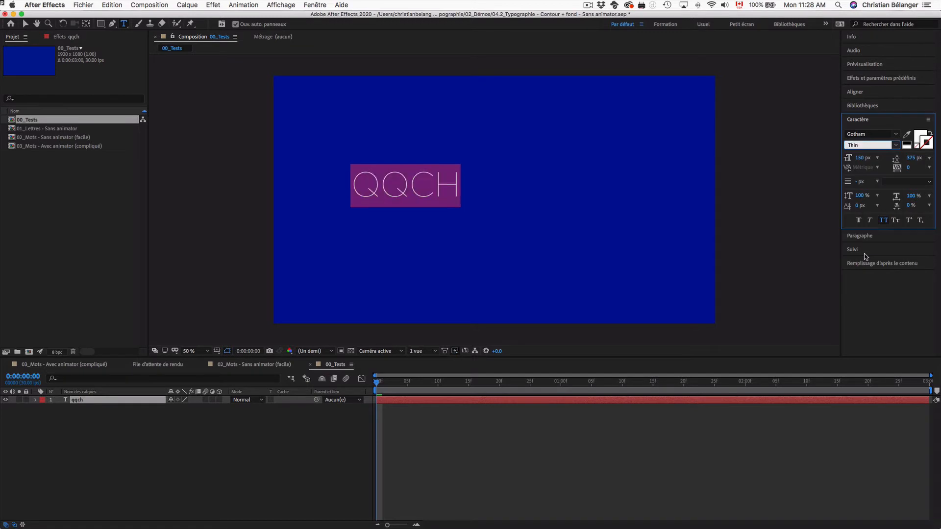
Centre the QQCH layer and its anchor point in the composition, and set its font style to Bold.
key("super+Home")
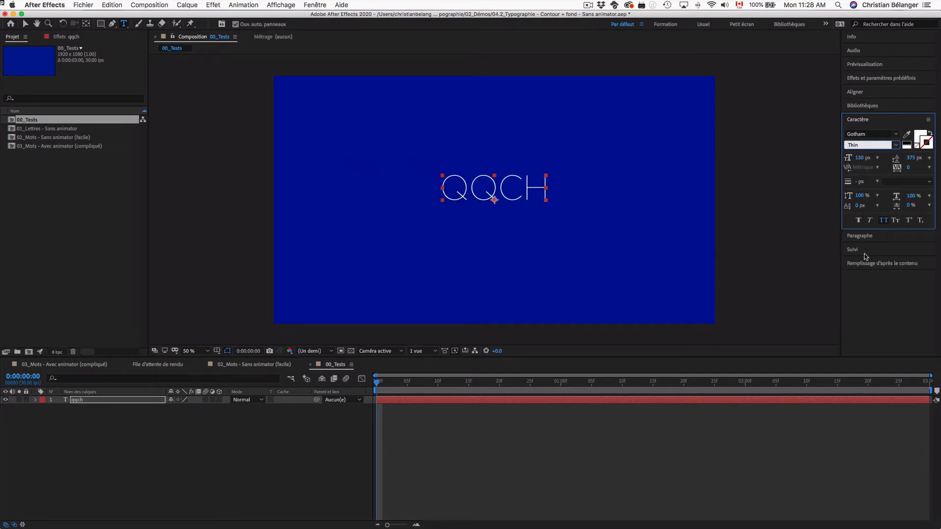
key("super+alt+Home")
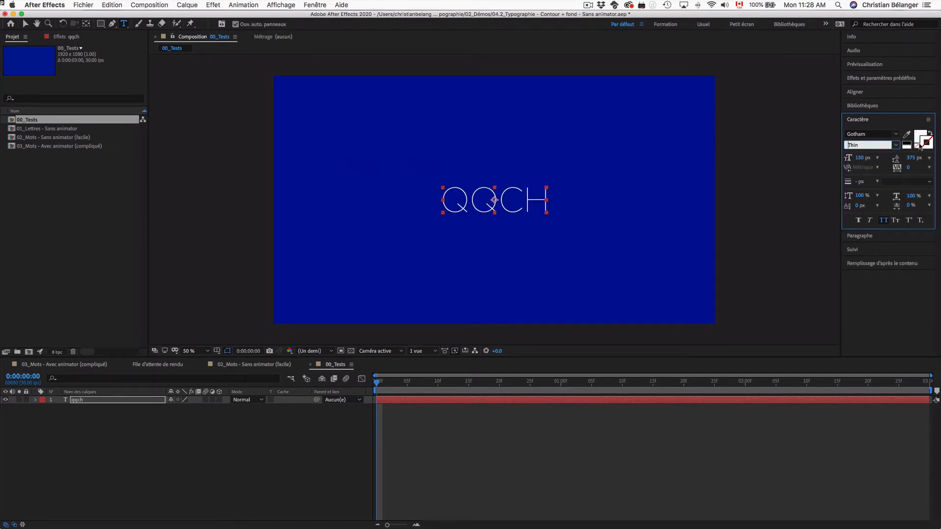
left_click(896, 145)
left_click(866, 255)
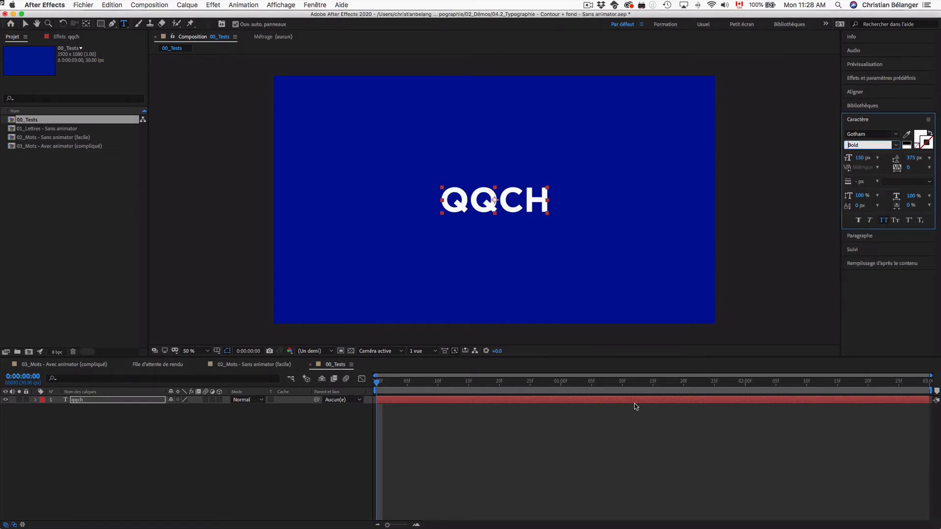
left_click(553, 473)
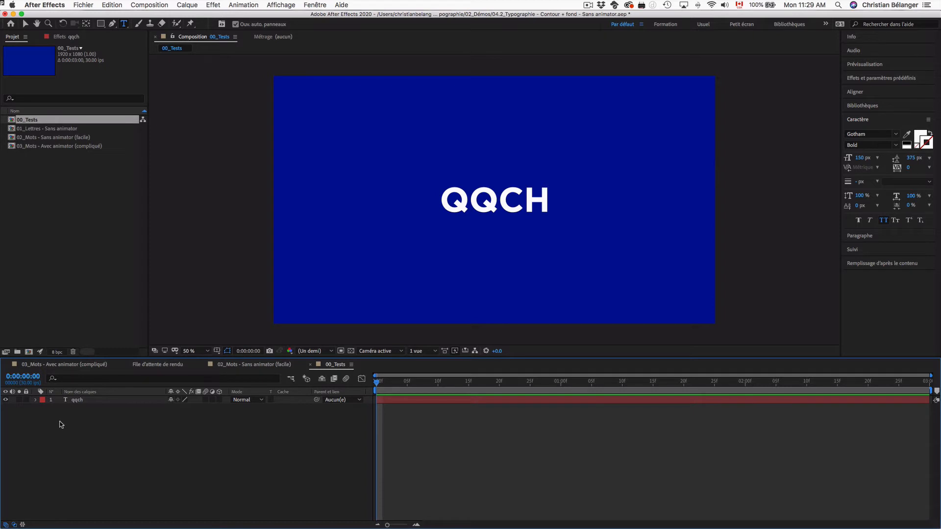
Expand the qqch layer's text properties and start keyframing Texte source at 0:00:00:00.
left_click(37, 400)
left_click(54, 409)
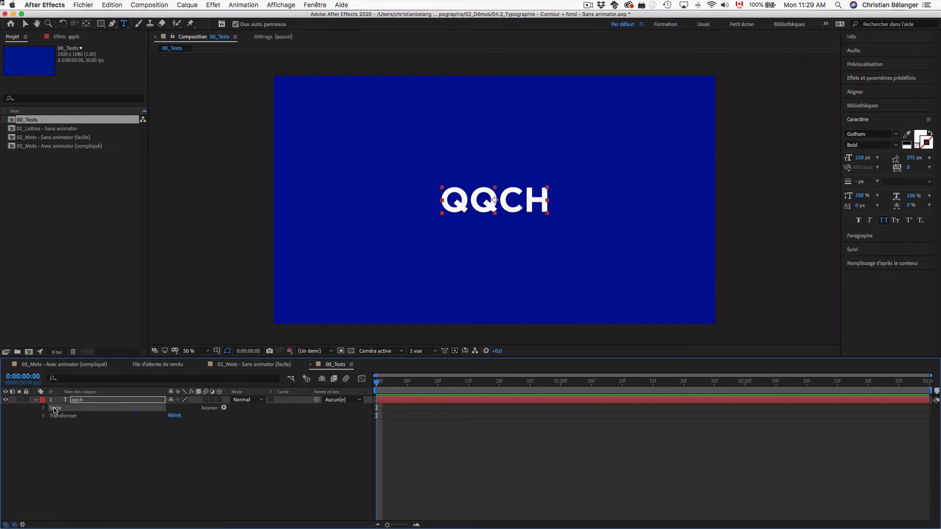
left_click(43, 408)
left_click(83, 416)
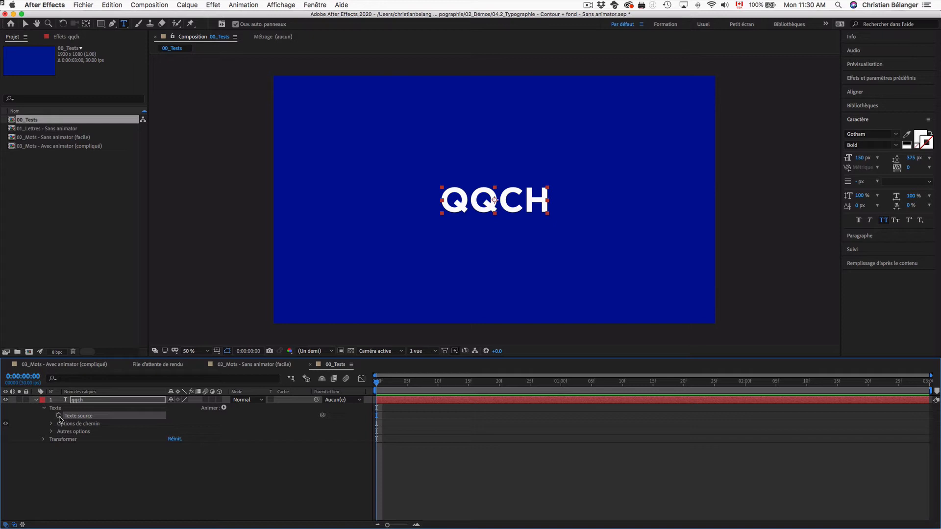
left_click(62, 408)
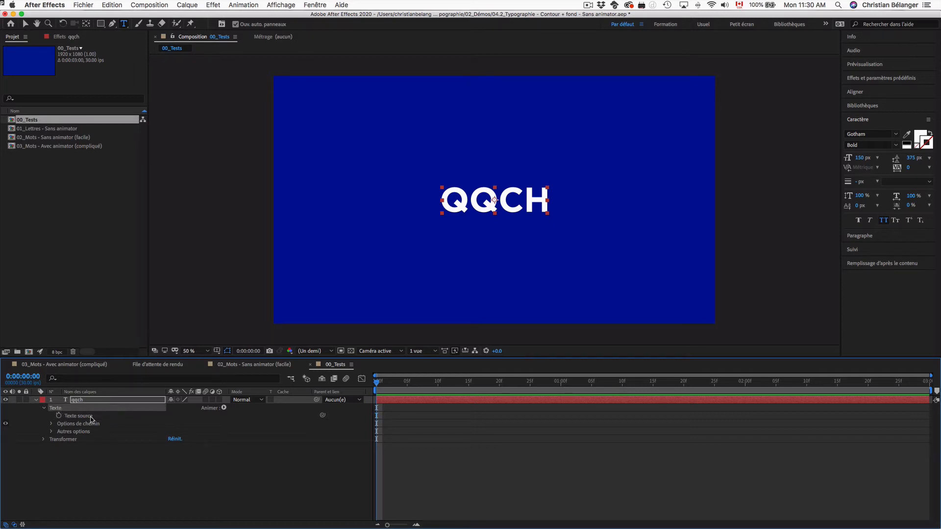
left_click(59, 416)
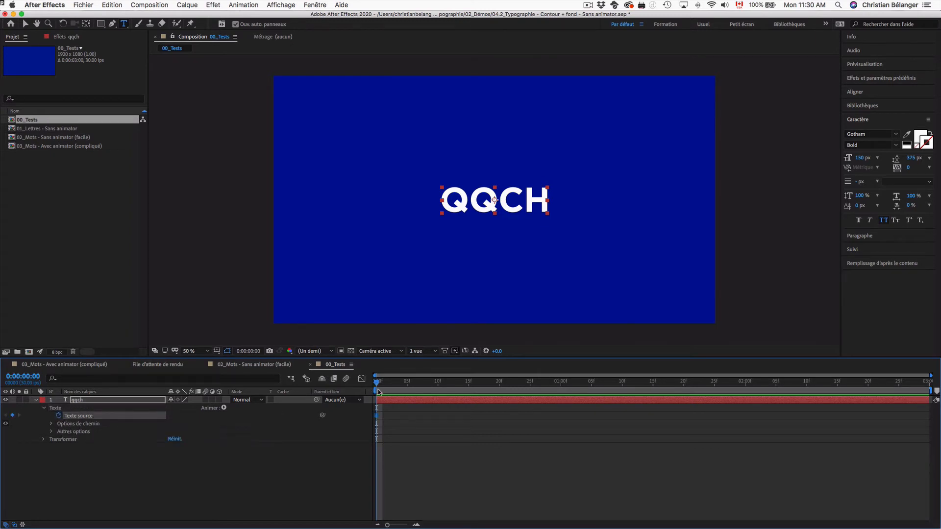
Replace the layer's text with "À FAIRE" at 0:00:00:05 to add a second Texte source keyframe.
left_click_drag(394, 384, 407, 384)
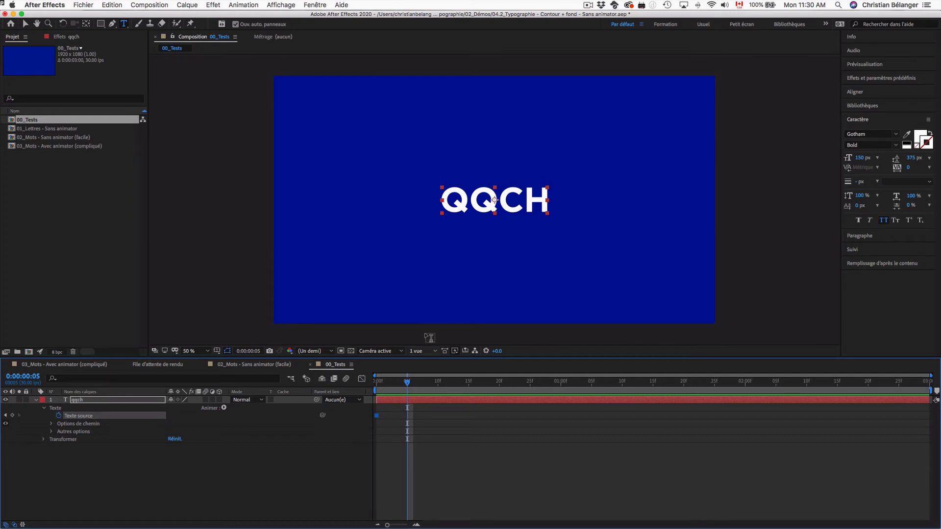
key("t")
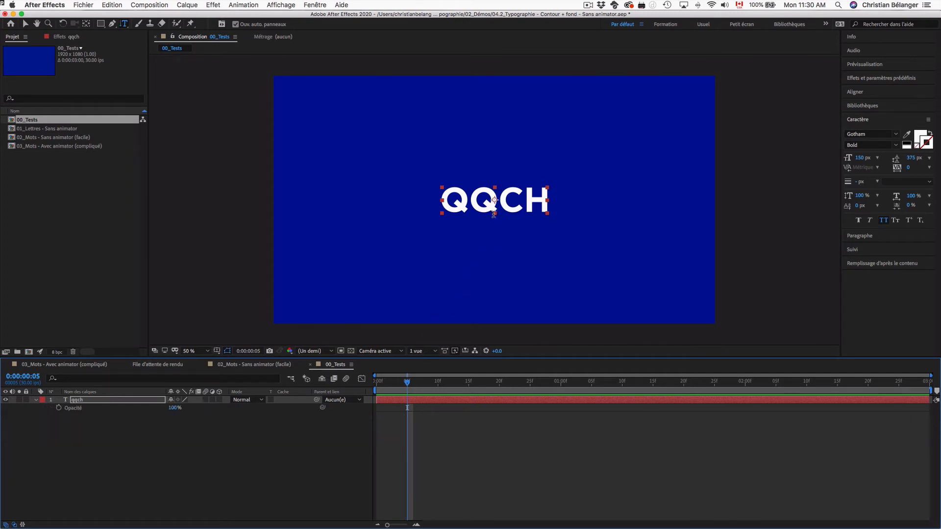
left_click(527, 201)
double_click(526, 201)
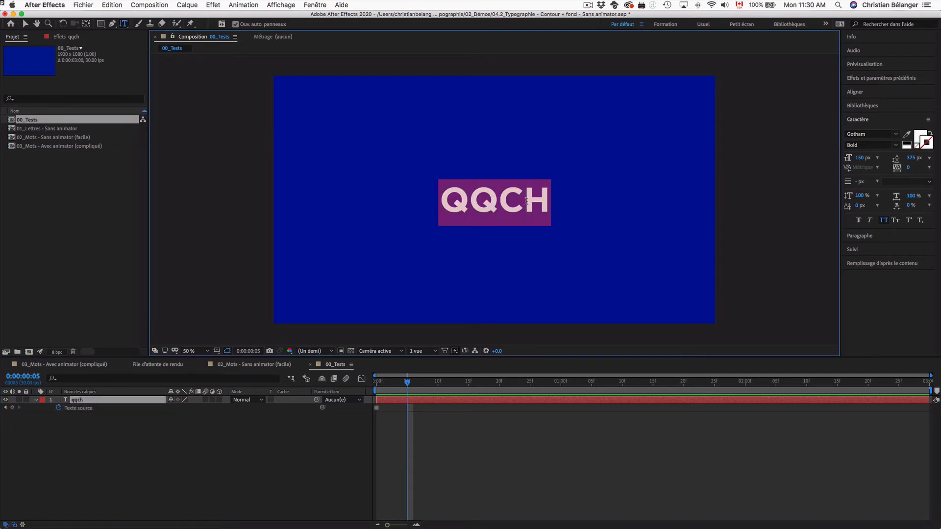
type("À FAIRE")
key("Escape")
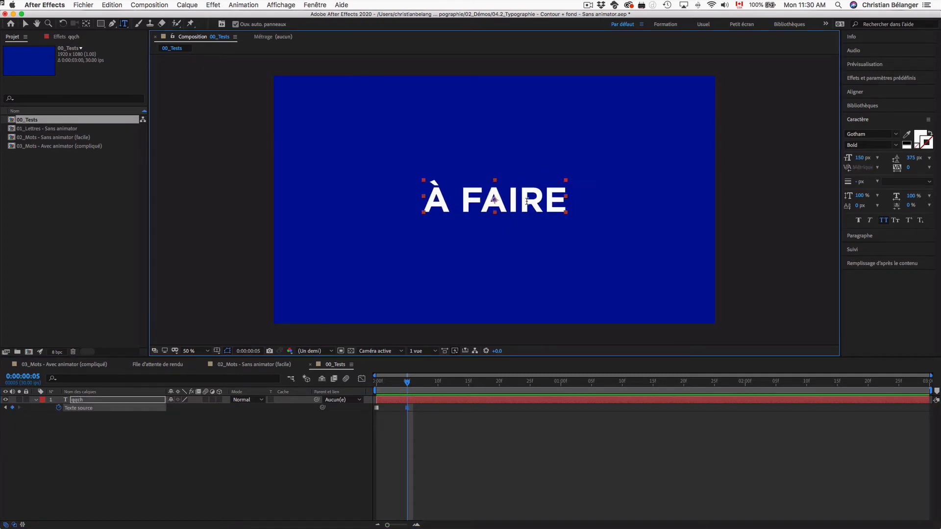
Change the fill colour of only the word FAIRE to bright red at the 0:00:00:05 keyframe.
left_click(407, 407)
left_click(463, 201)
left_click_drag(463, 201, 637, 201)
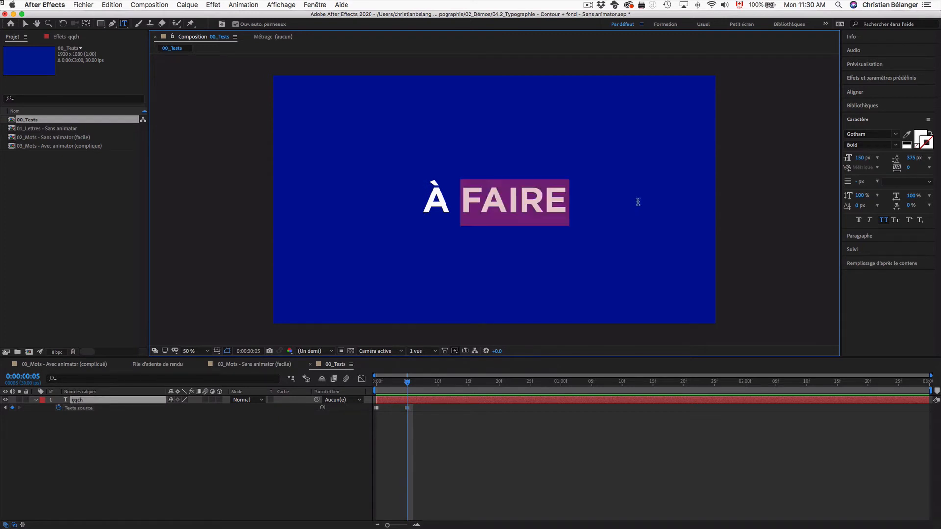
left_click(920, 137)
left_click(920, 138)
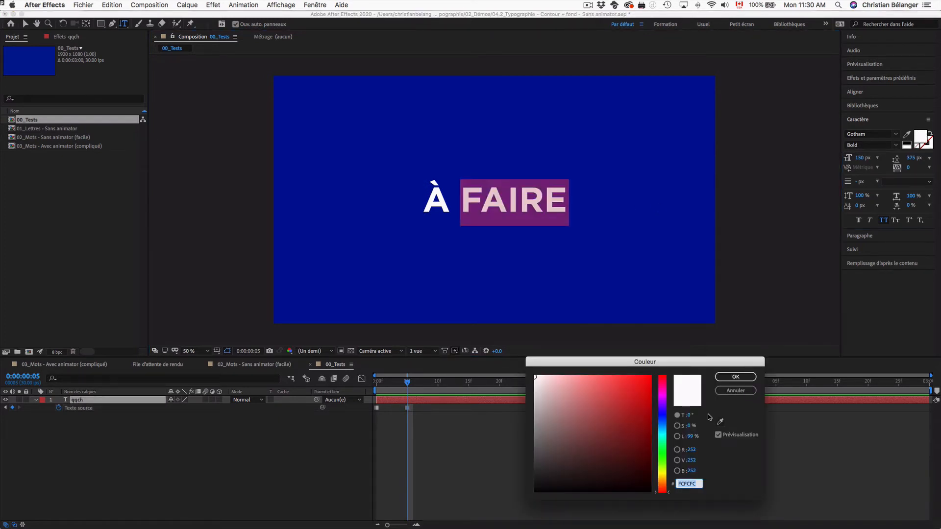
left_click_drag(645, 380, 661, 368)
left_click(736, 376)
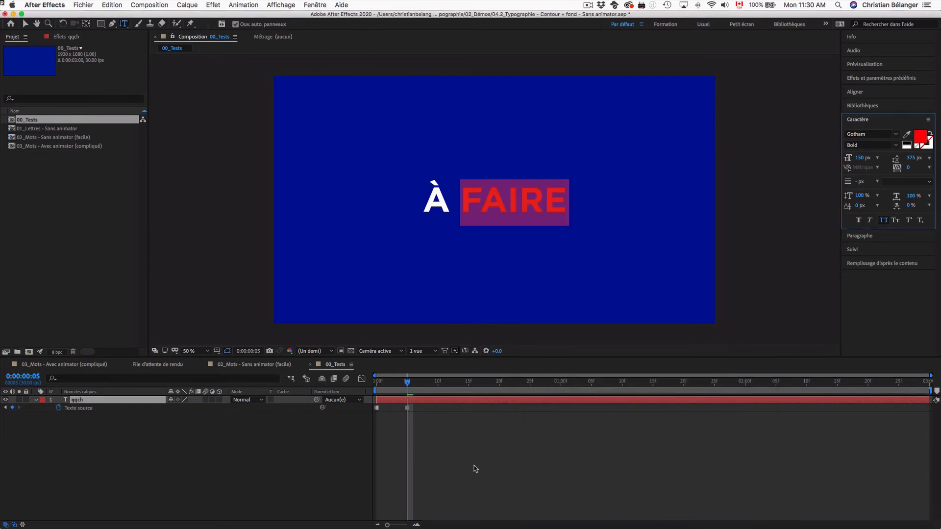
left_click(474, 466)
Replace the layer's whole text with "DEMAIN" at 0:00:00:10.
left_click_drag(408, 386, 438, 387)
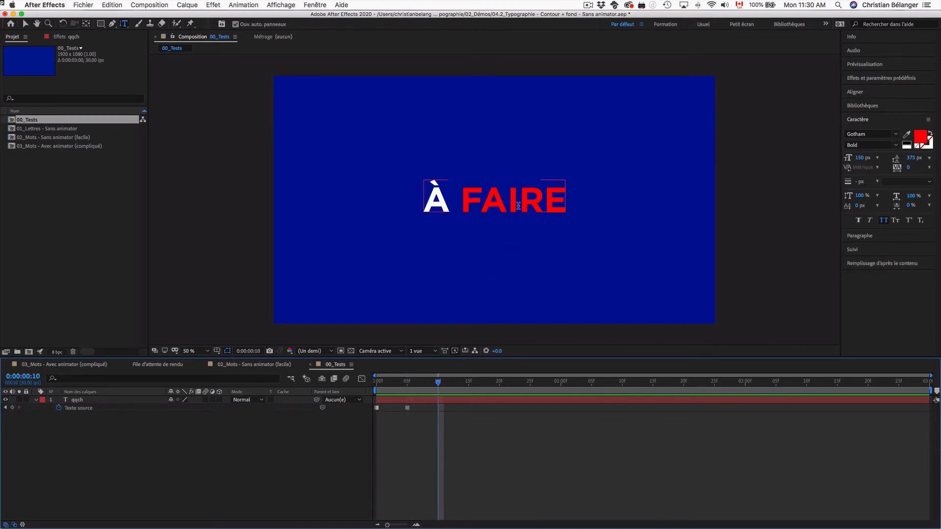
left_click(519, 206)
key("super+a")
type("DEMAIN")
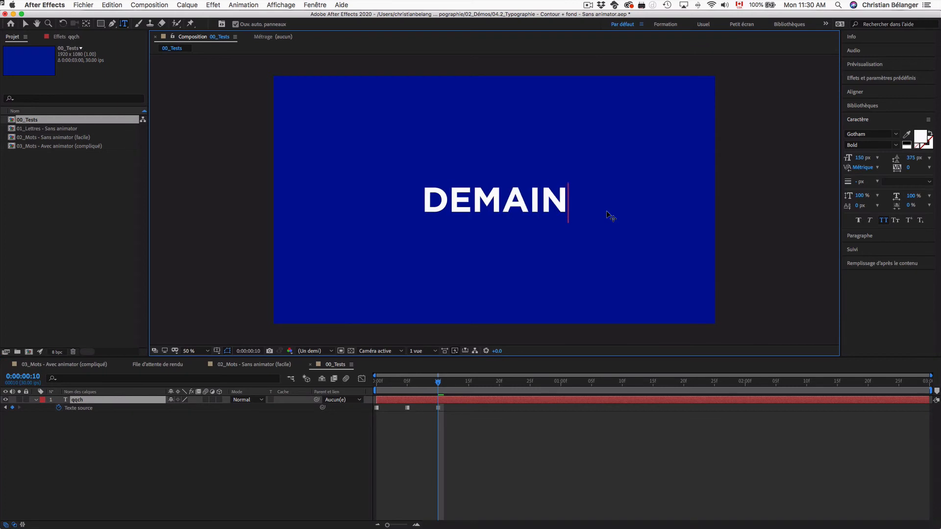
key("KP_Enter")
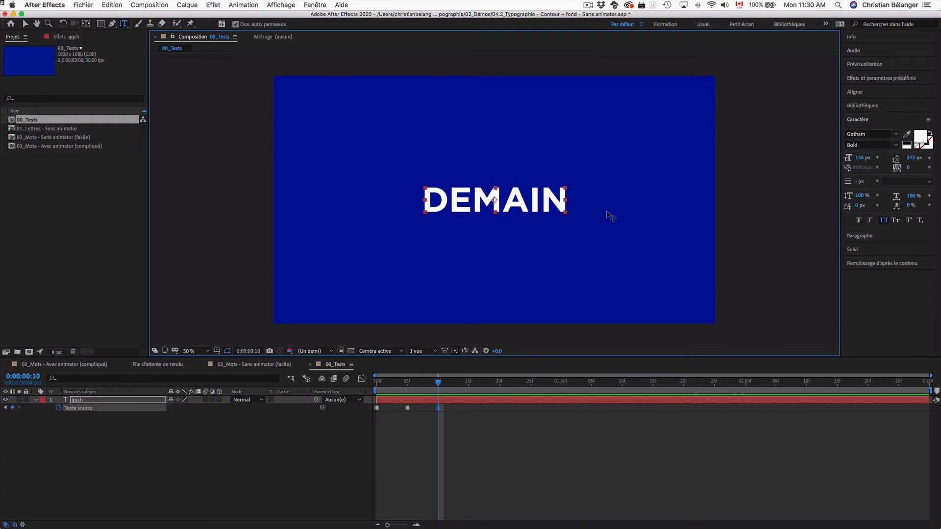
Swap the fill and stroke of DEMAIN so only an outline remains, and set the stroke colour to bright red.
left_click(930, 134)
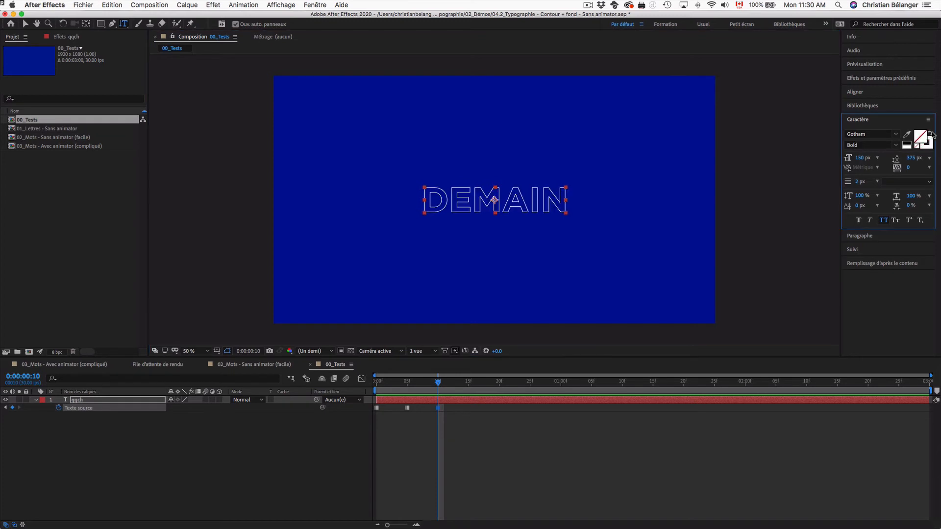
left_click(927, 147)
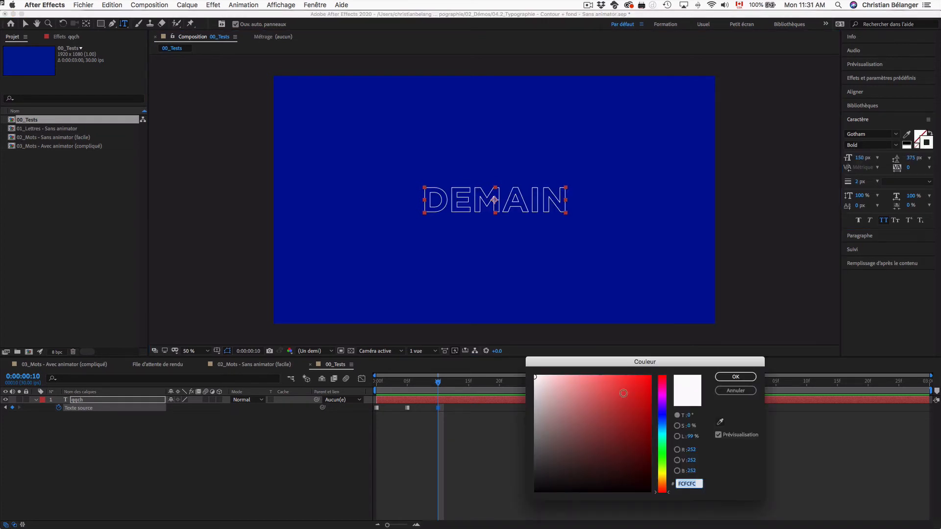
left_click(650, 377)
left_click(735, 376)
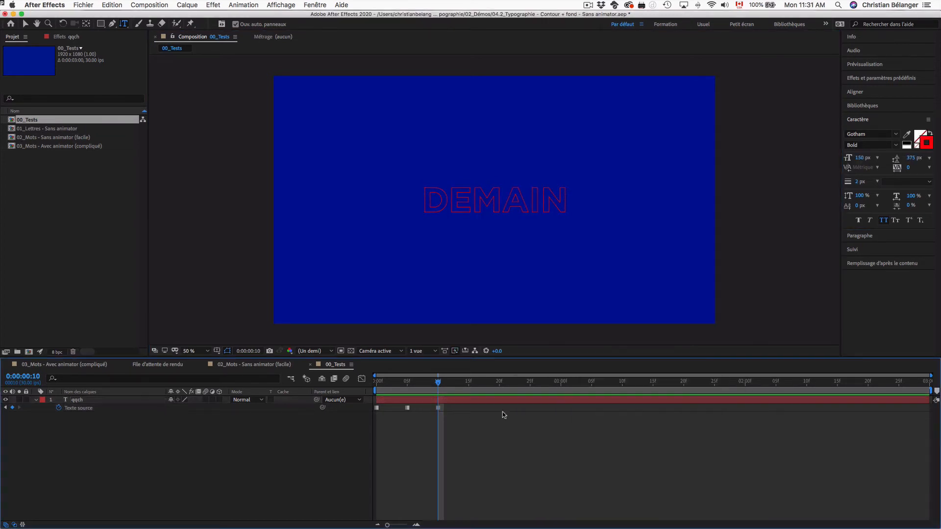
Play the three-word text animation from the start of the composition.
left_click_drag(436, 385, 330, 383)
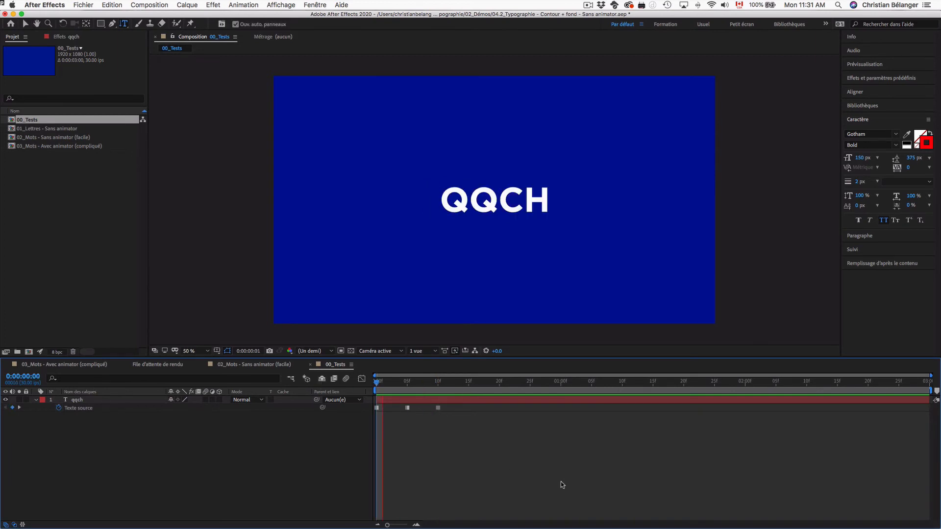
key("space")
key("space")
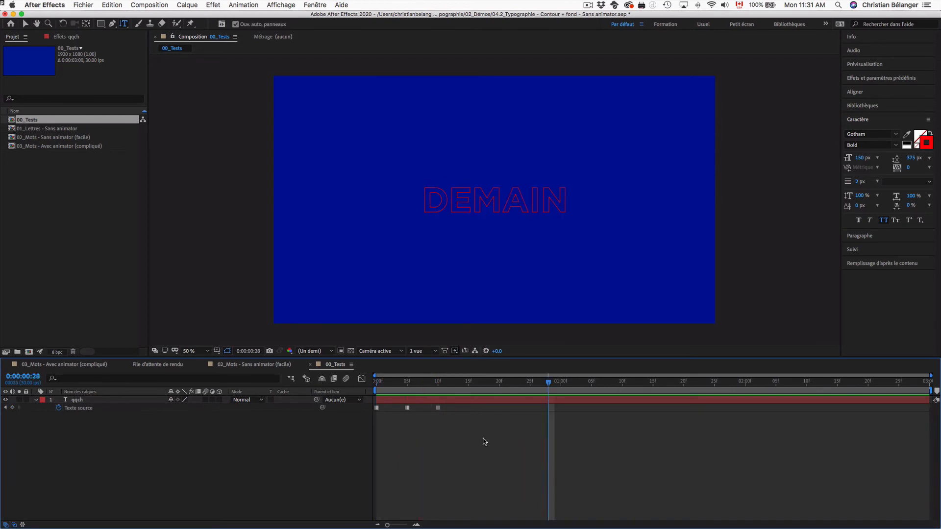
Spread out the three Texte source keyframes proportionally, placing the second at 0:00:00:15 and the last at 0:00:01:00.
left_click_drag(484, 435, 383, 410)
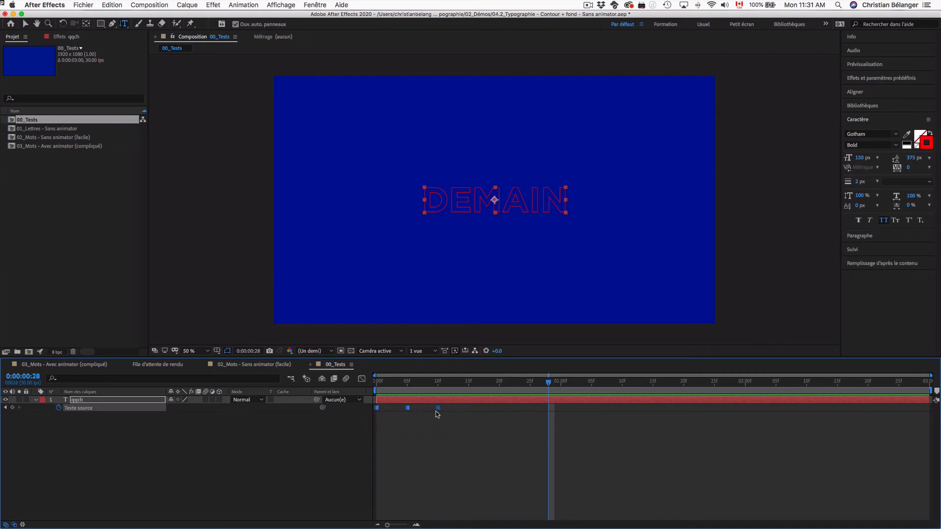
left_click_drag(437, 408, 562, 411)
left_click(562, 384)
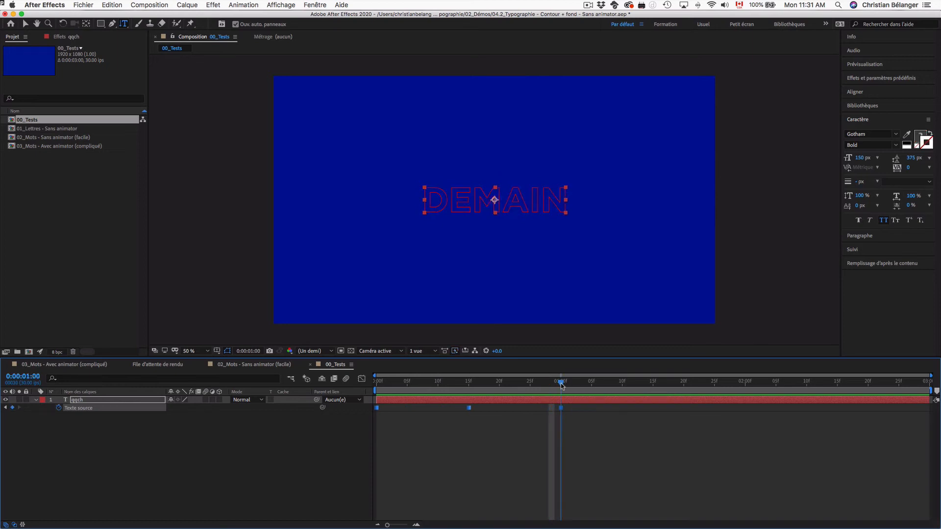
Play the retimed animation from the start and scrub through the QQCH, À FAIRE and DEMAIN keyframes.
key("Home")
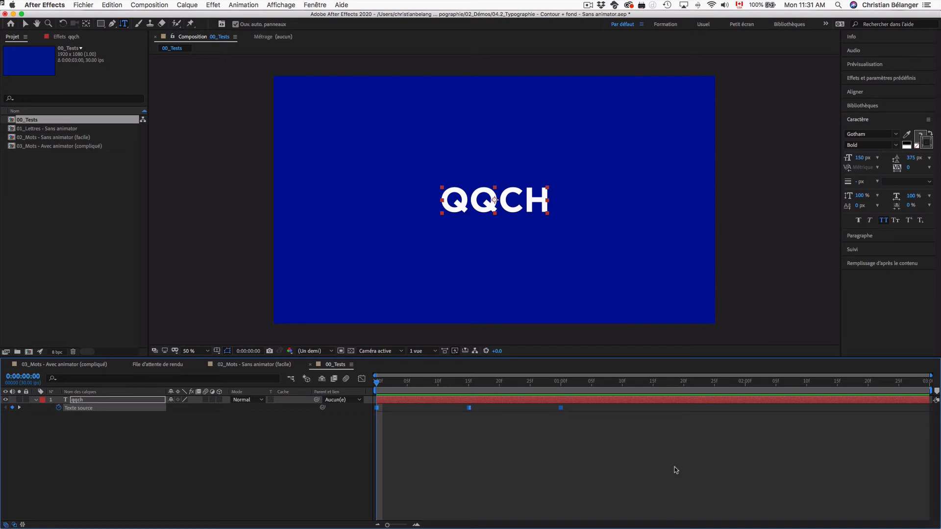
key("space")
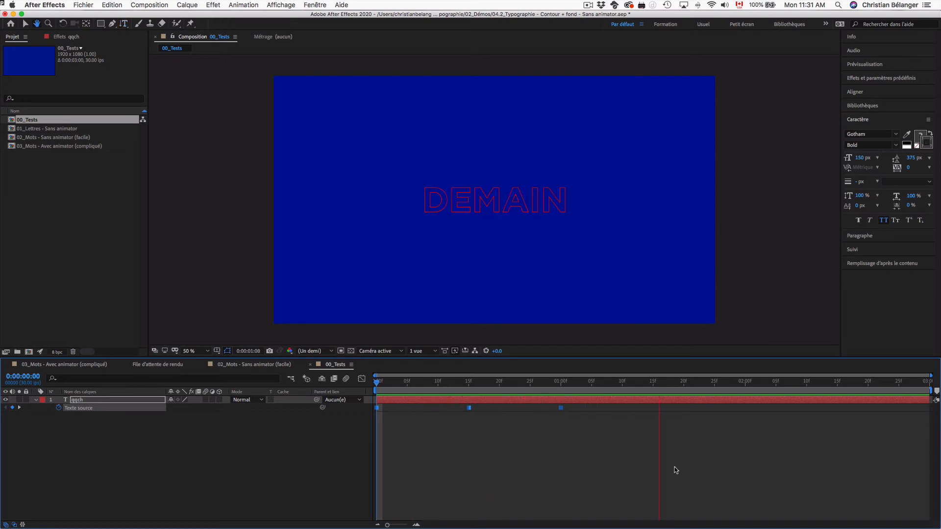
key("space")
key("super+t")
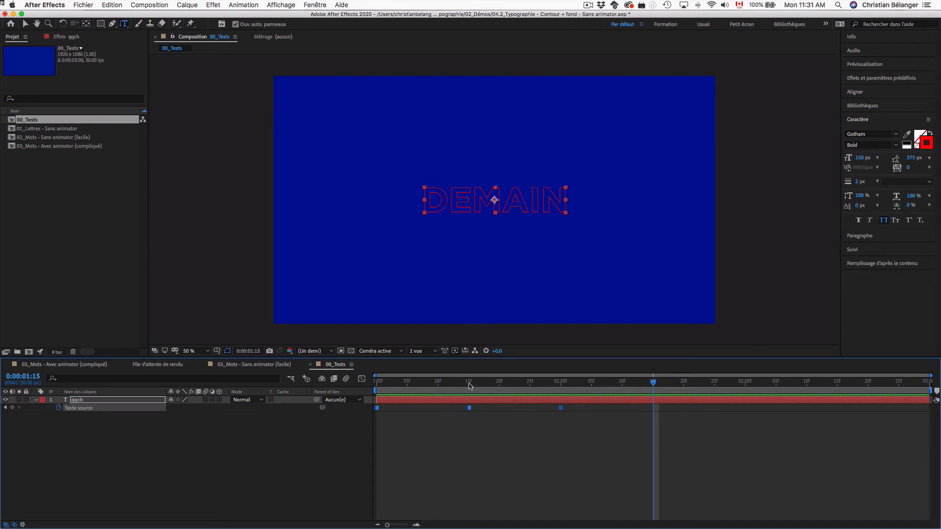
left_click_drag(469, 386, 360, 388)
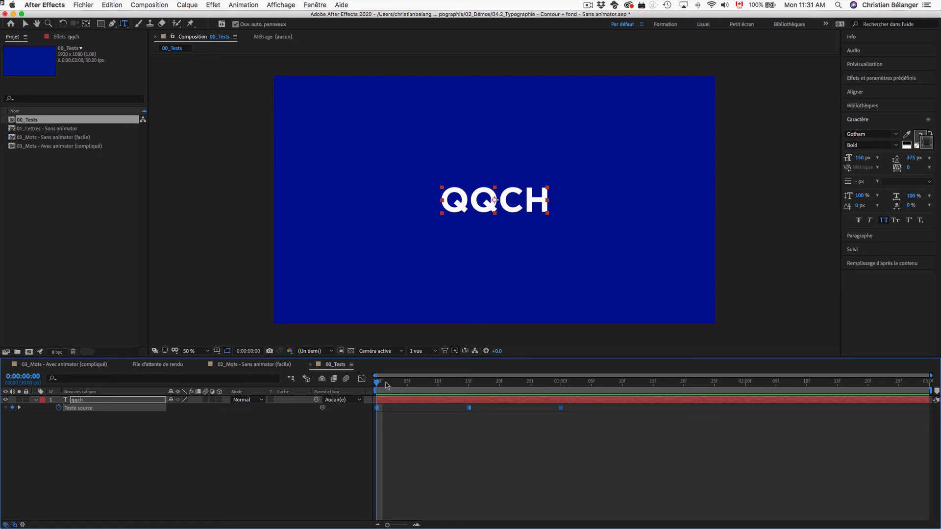
left_click_drag(376, 384, 472, 383)
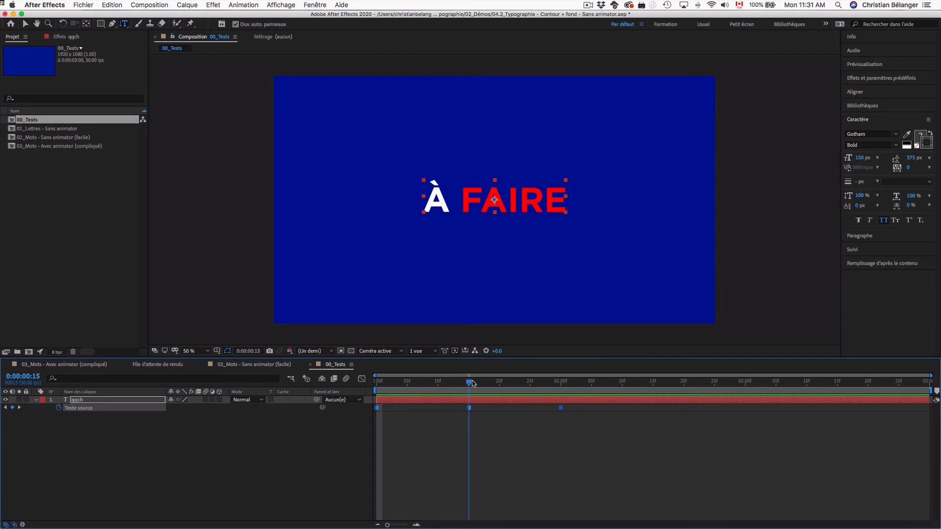
left_click_drag(472, 383, 562, 384)
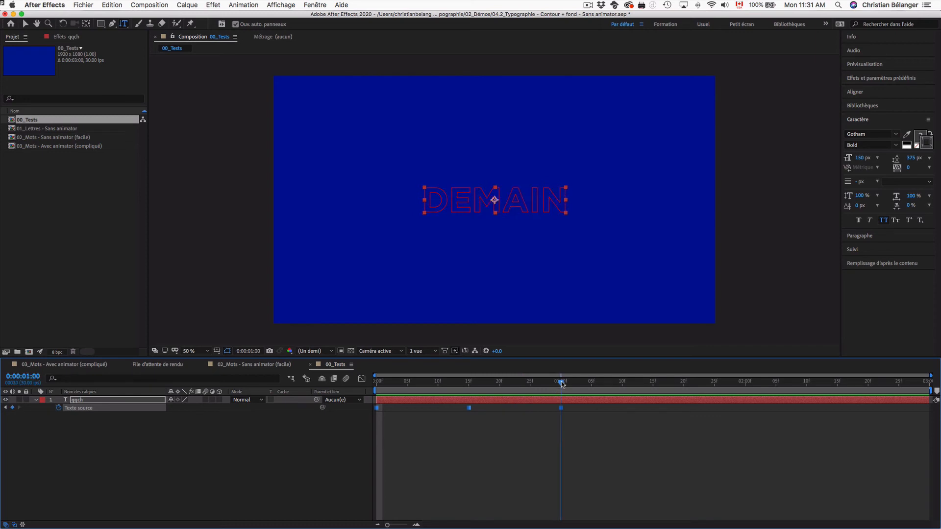
mouse_move(563, 383)
left_mouse_down()
mouse_move(471, 383)
mouse_move(561, 382)
left_mouse_up()
mouse_move(560, 379)
left_mouse_down()
mouse_move(573, 381)
mouse_move(561, 380)
left_mouse_up()
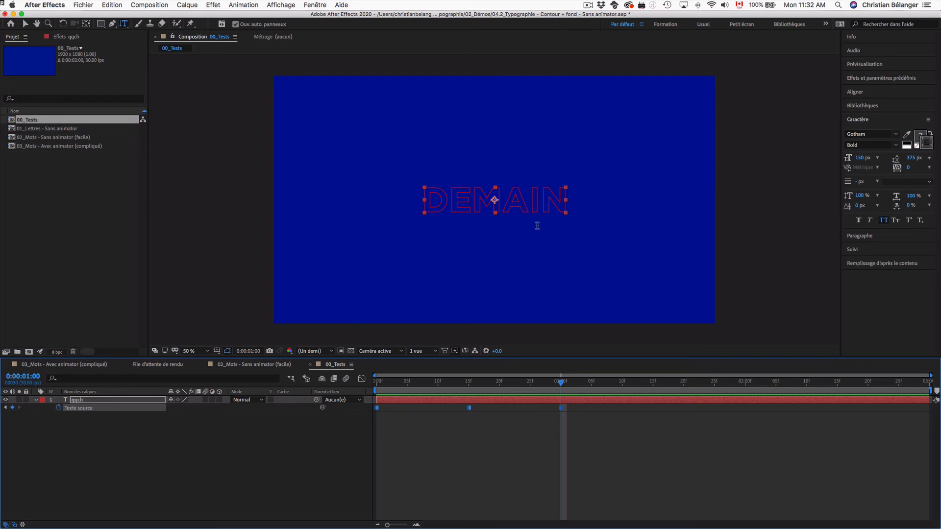
Set the stroke colour of DEMAIN to white at 0:00:01:01, one frame after the red outline keyframe.
key("Page_Down")
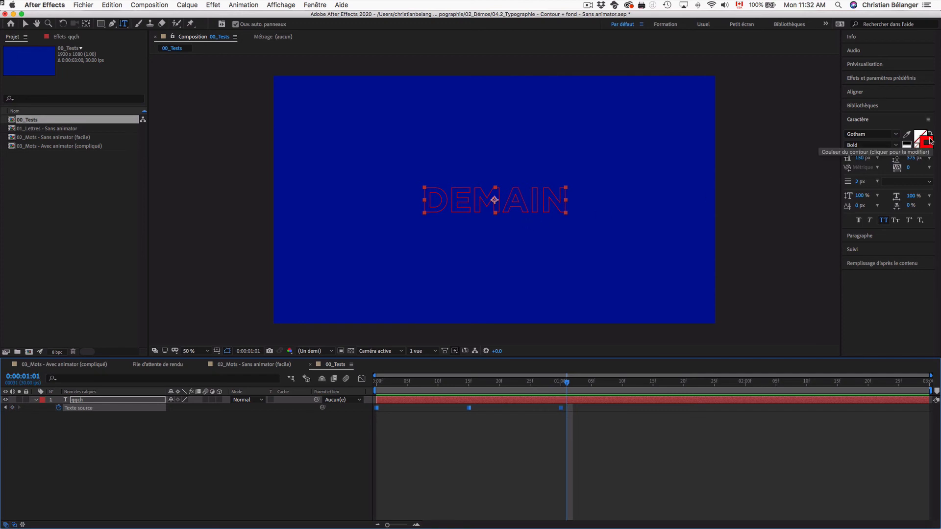
left_click(906, 143)
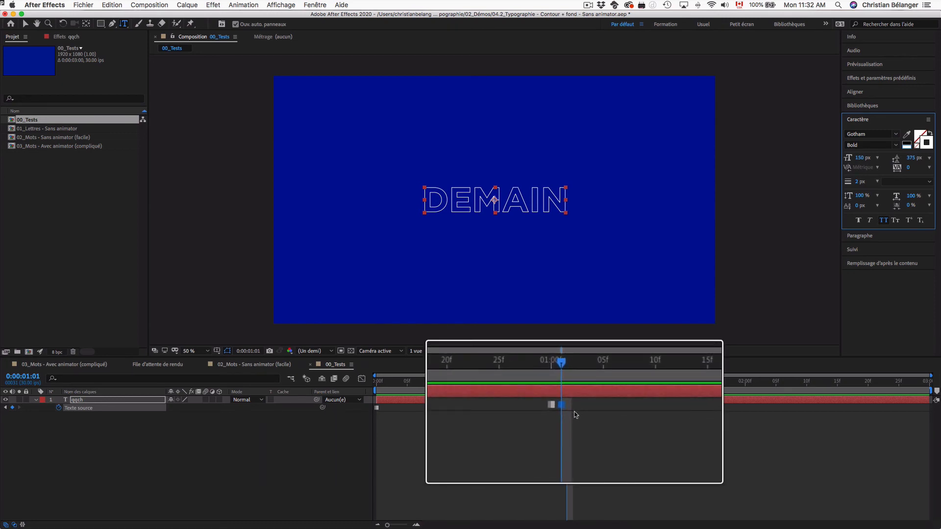
left_click(568, 384)
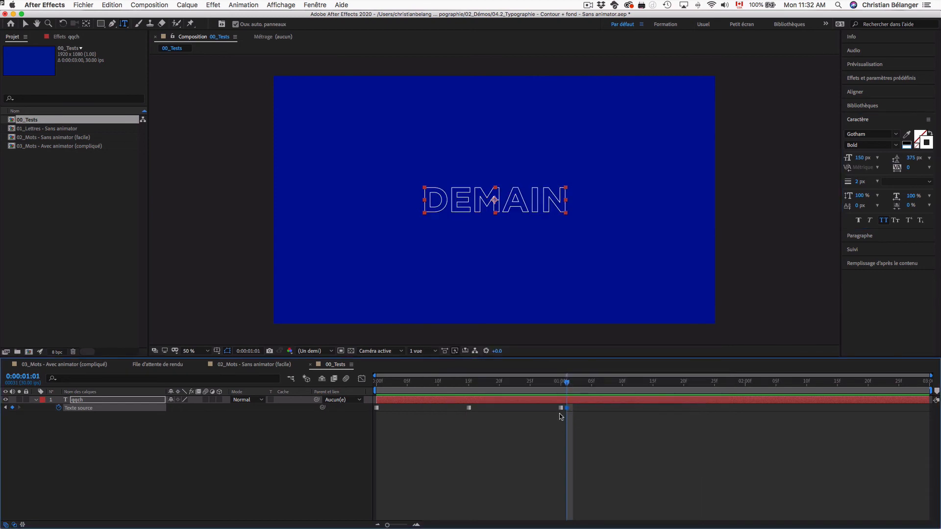
Duplicate the red and white outline keyframes at 0:00:01:02 and 0:00:01:04, and preview the flicker.
left_click_drag(555, 406, 577, 417)
left_click_drag(568, 383, 588, 384)
key("super+v")
key("super+v")
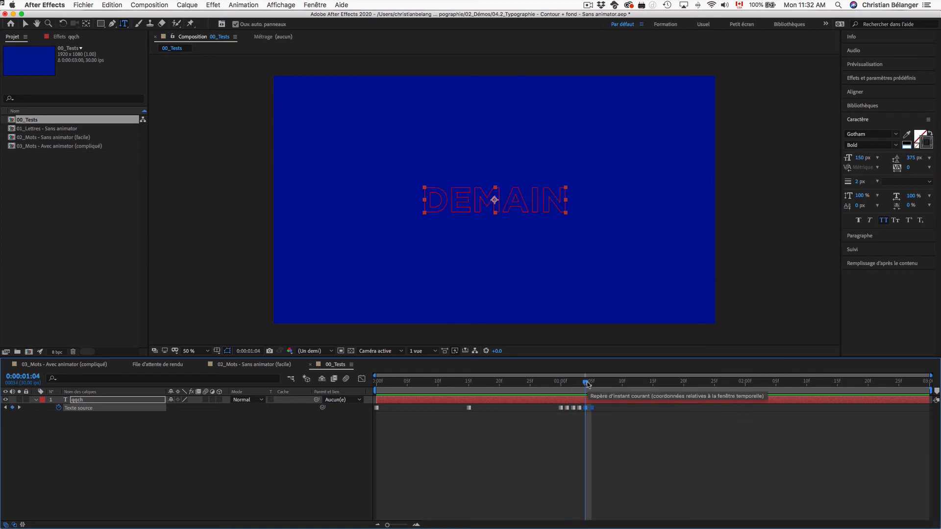
key("space")
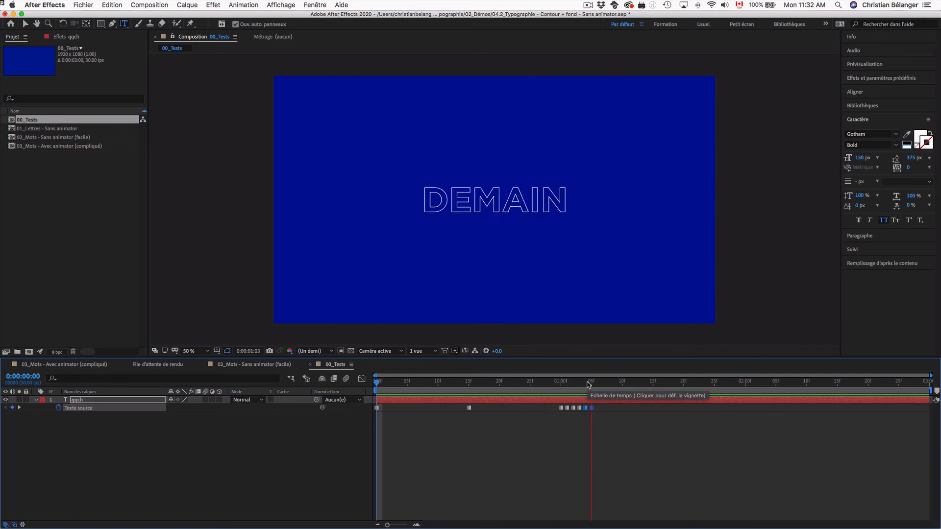
key("space")
Set the font style of À FAIRE to Thin at the 0:00:00:15 keyframe.
left_click_drag(592, 384, 469, 385)
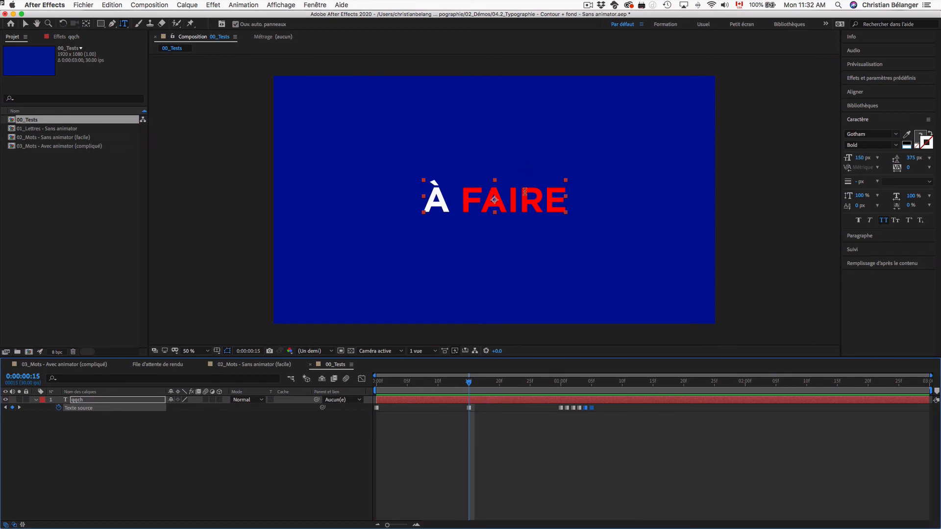
left_click(897, 145)
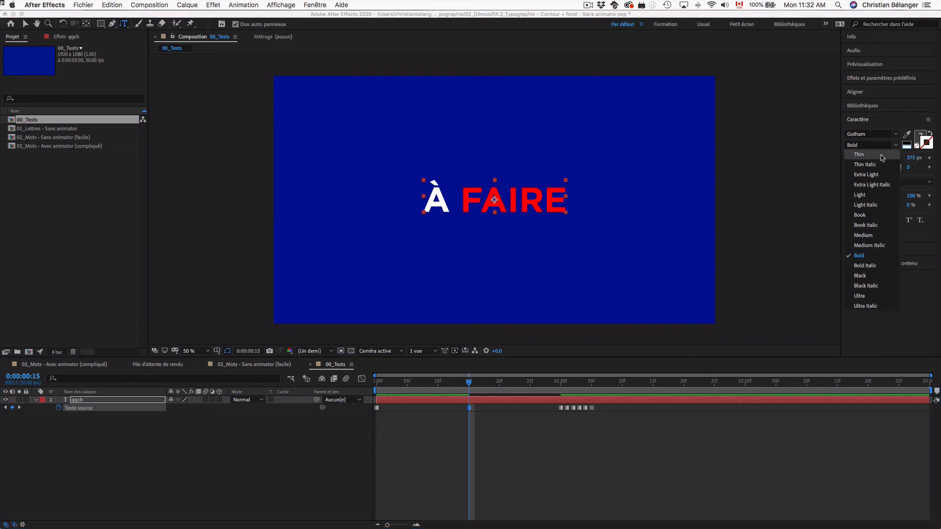
left_click(881, 156)
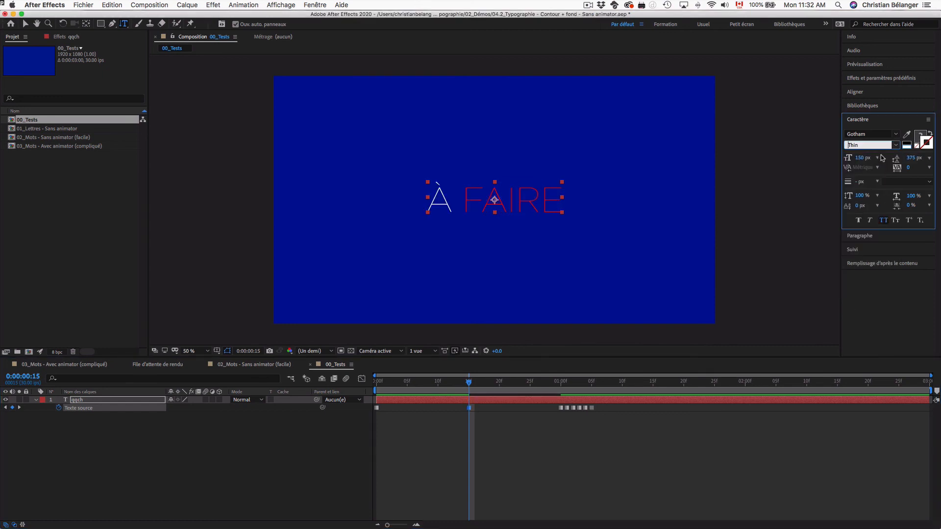
left_click(413, 445)
left_click_drag(388, 384, 561, 383)
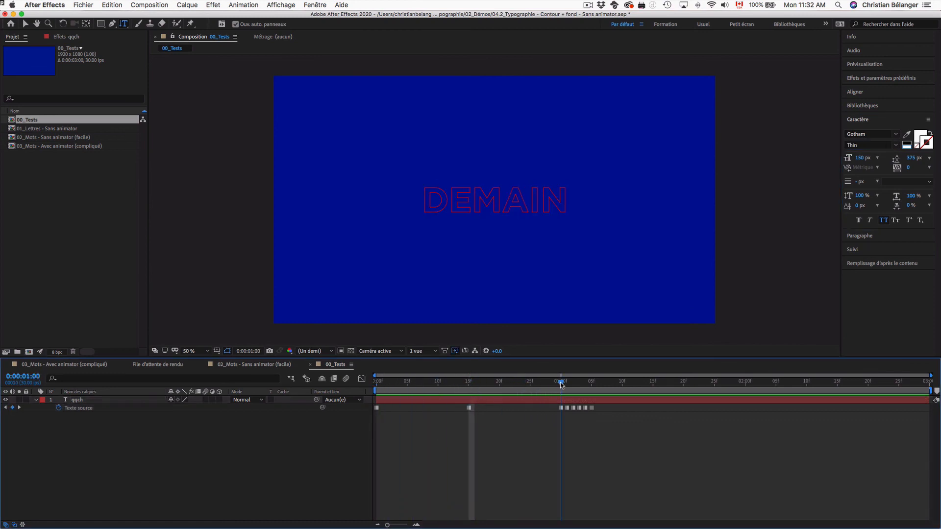
left_click(549, 198)
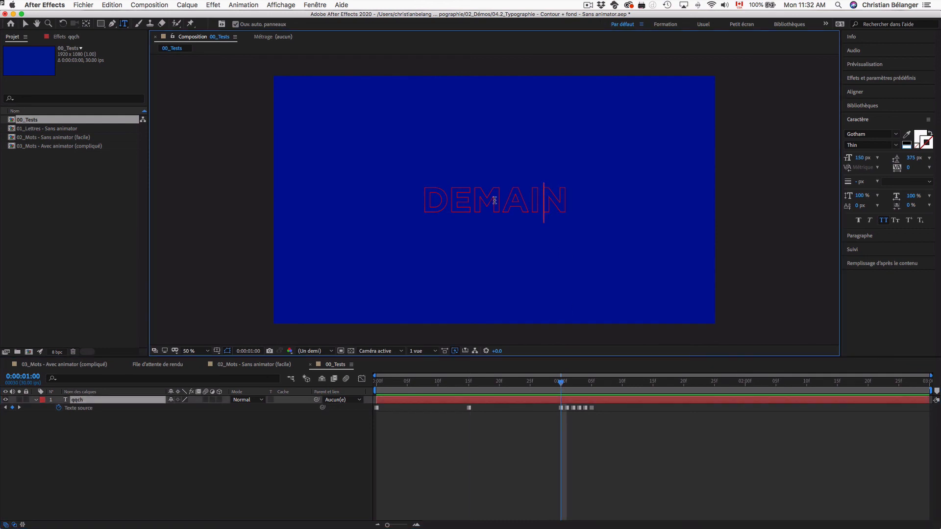
left_click(495, 199, "shift")
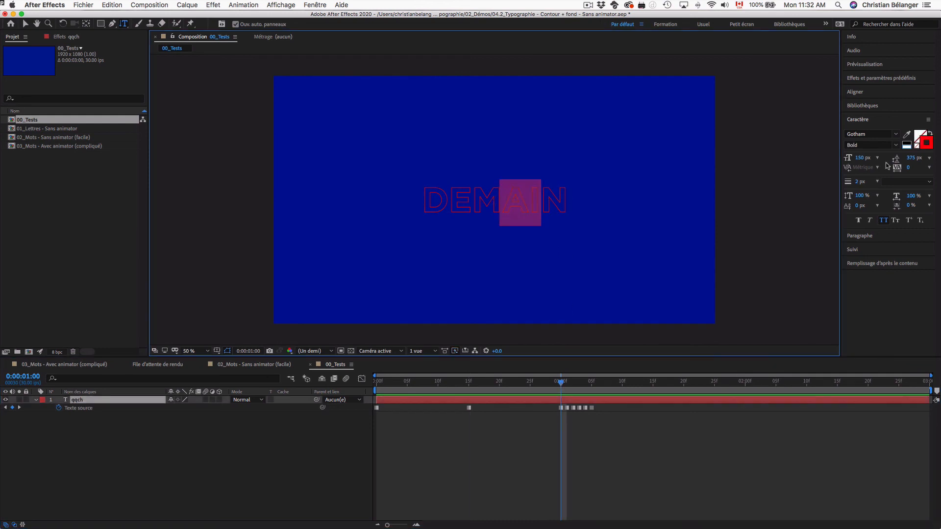
left_click(663, 452)
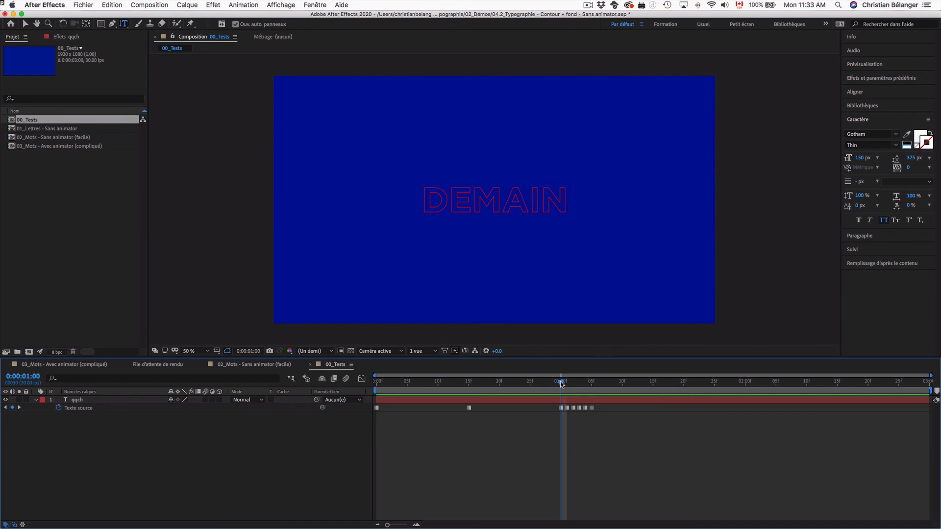
left_click_drag(561, 383, 378, 384)
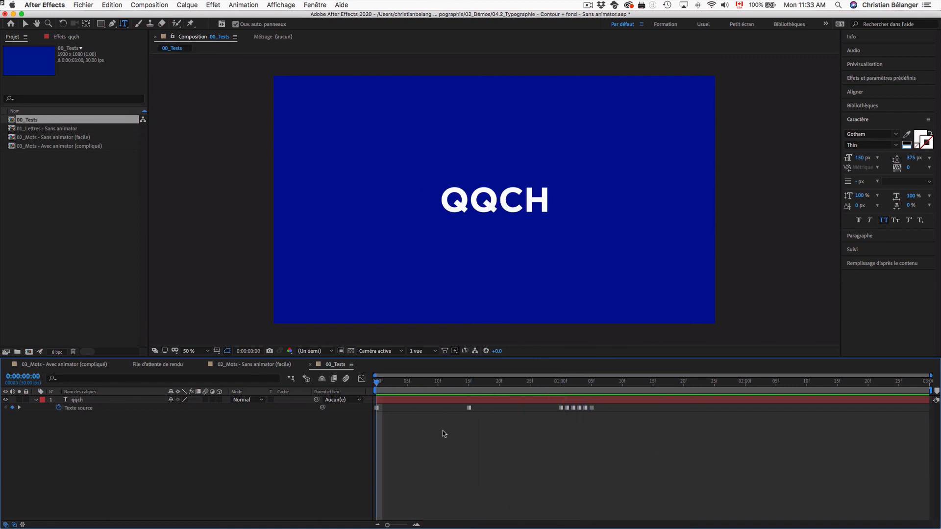